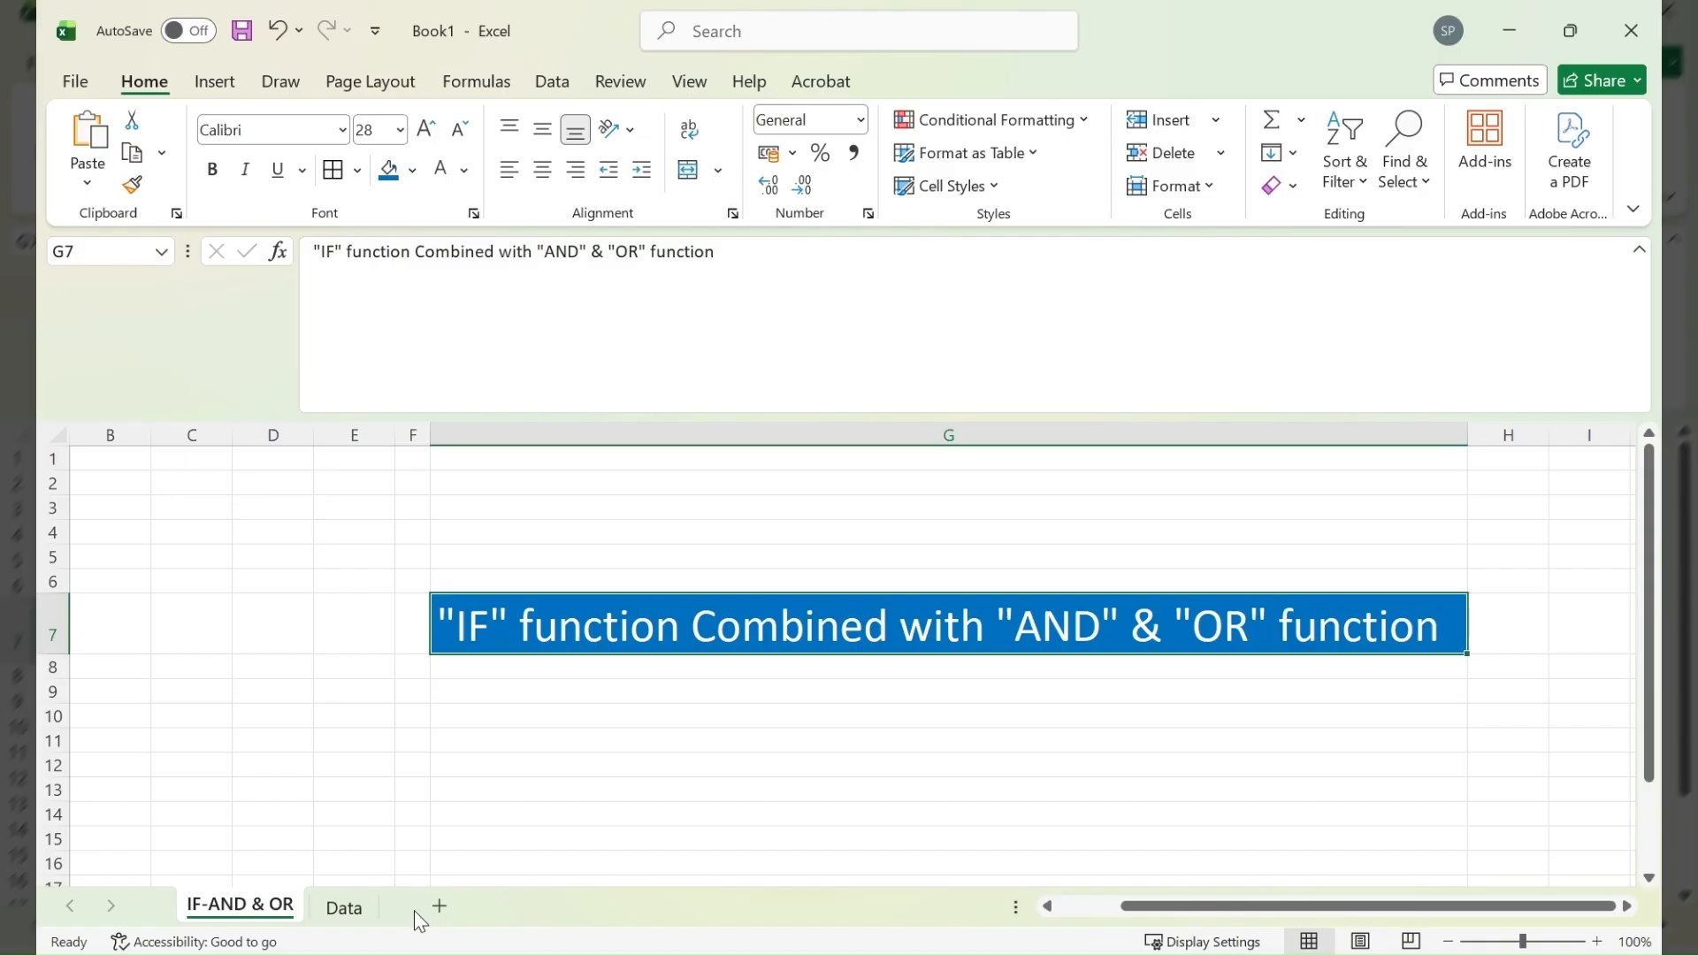
# - On the Data sheet, start a Next Level Promotion formula in E2 with the condition =IF(AND(B2>50,C2>80)
pyautogui.click(344, 907)
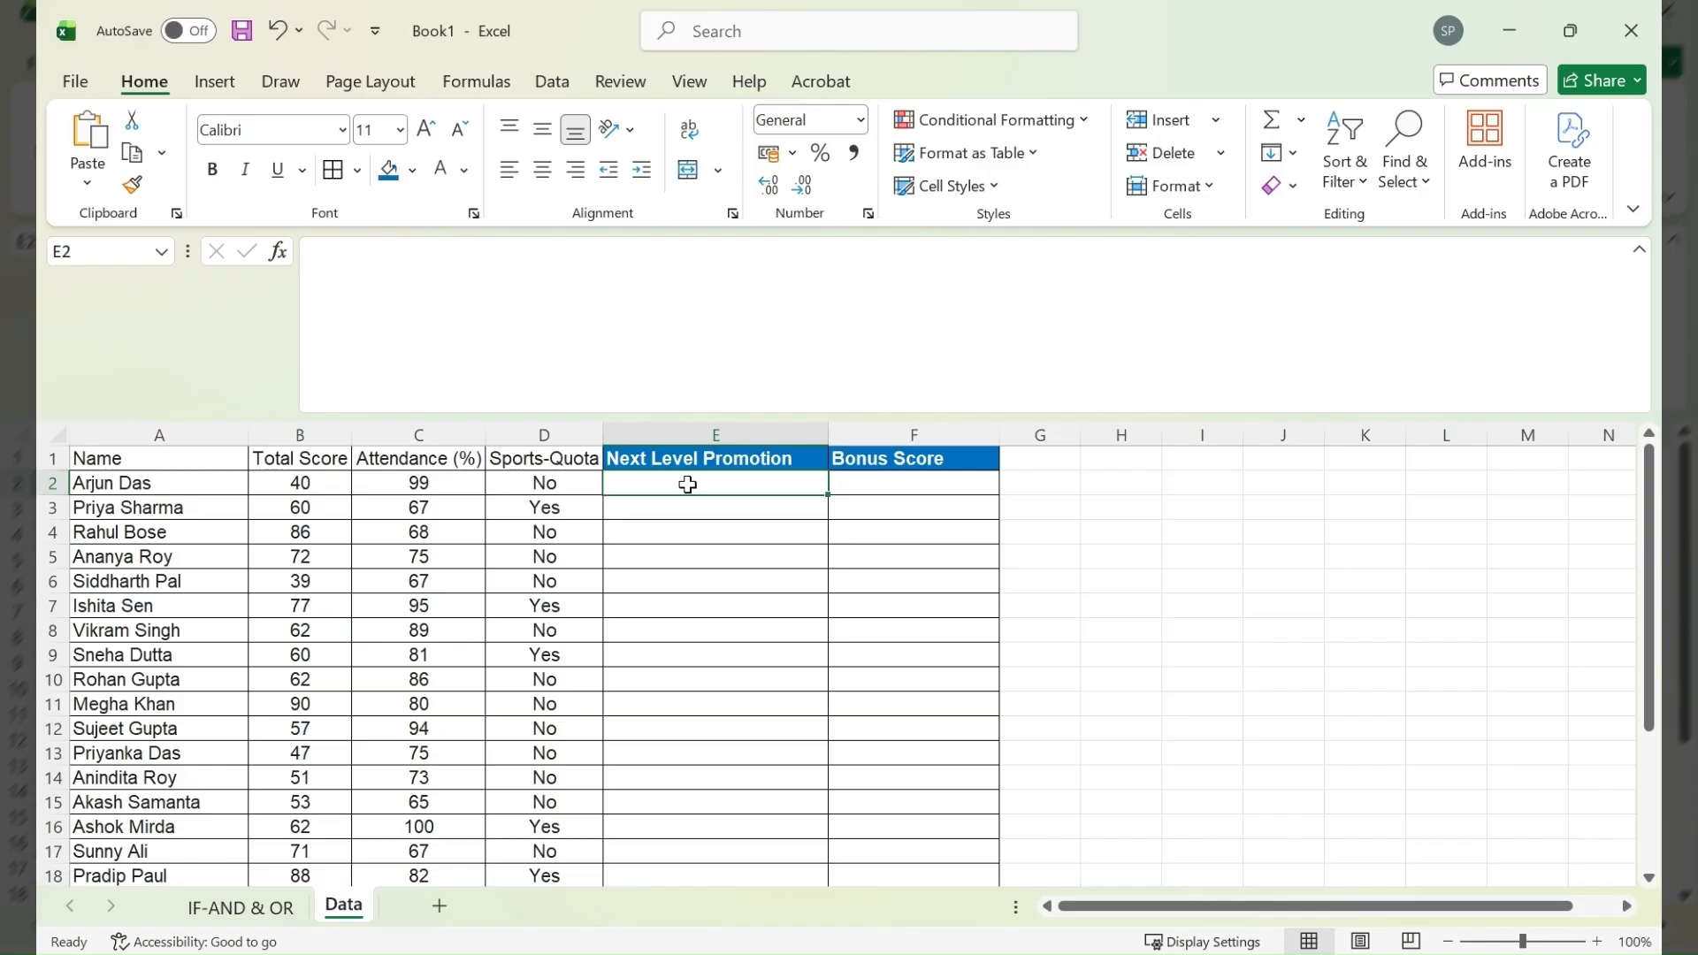
pyautogui.write('=i')
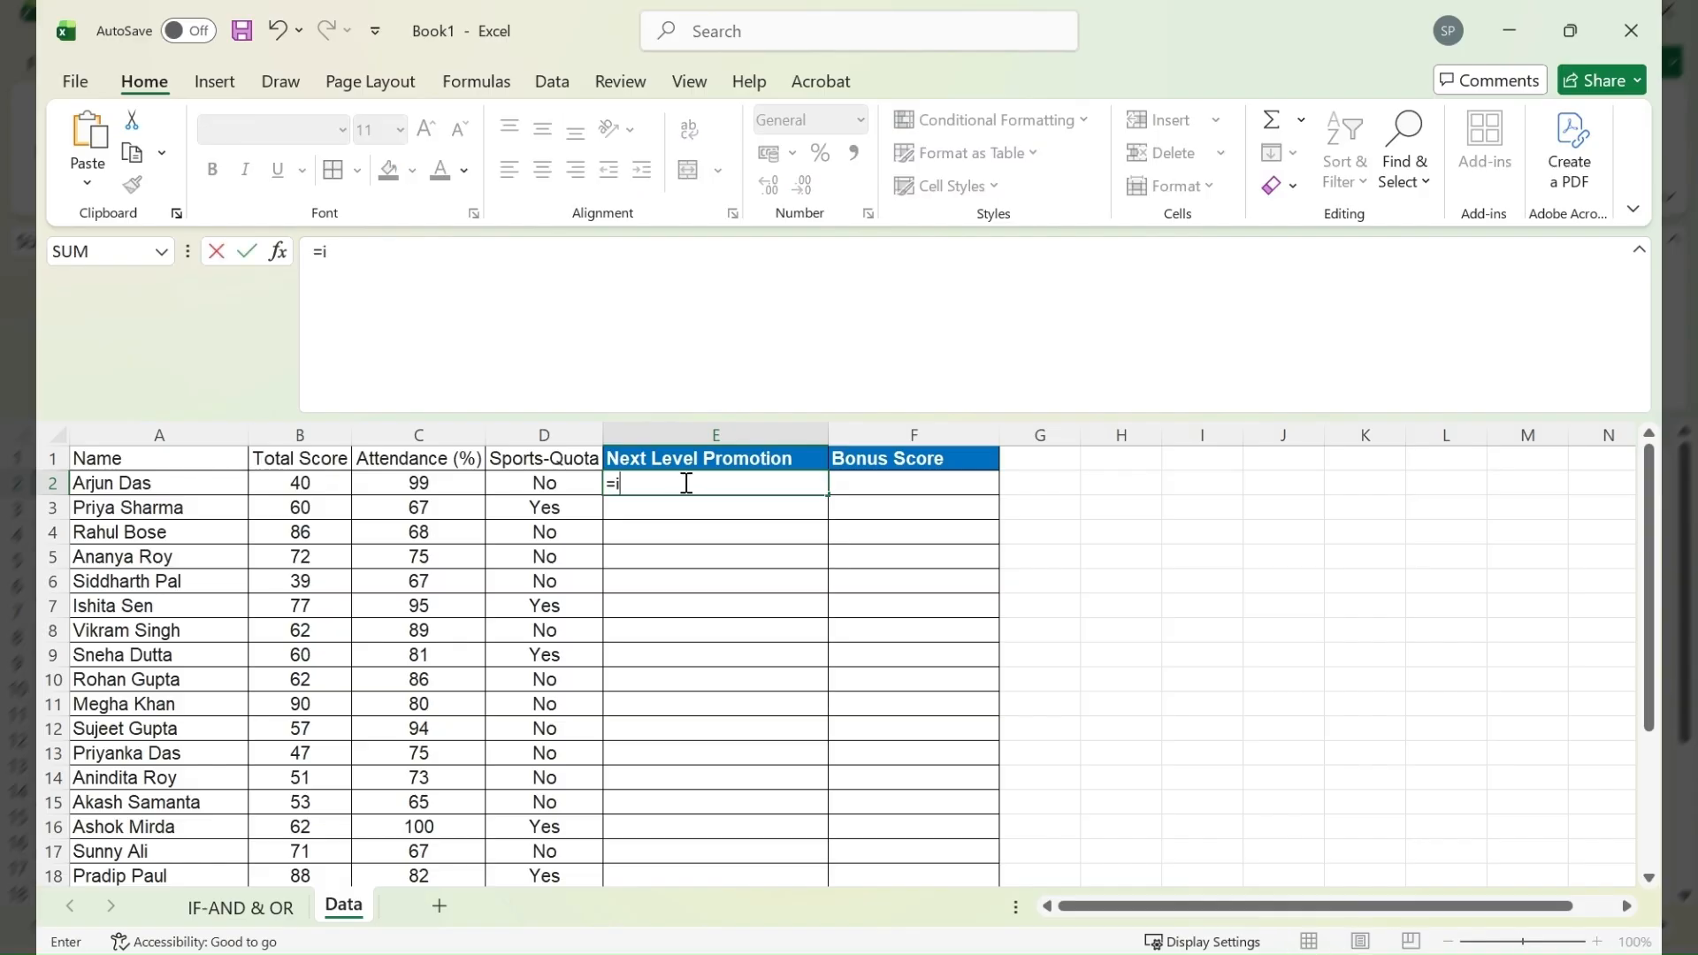
pyautogui.write('f')
pyautogui.press('Tab')
pyautogui.write('and')
pyautogui.press('Tab')
pyautogui.click(314, 484)
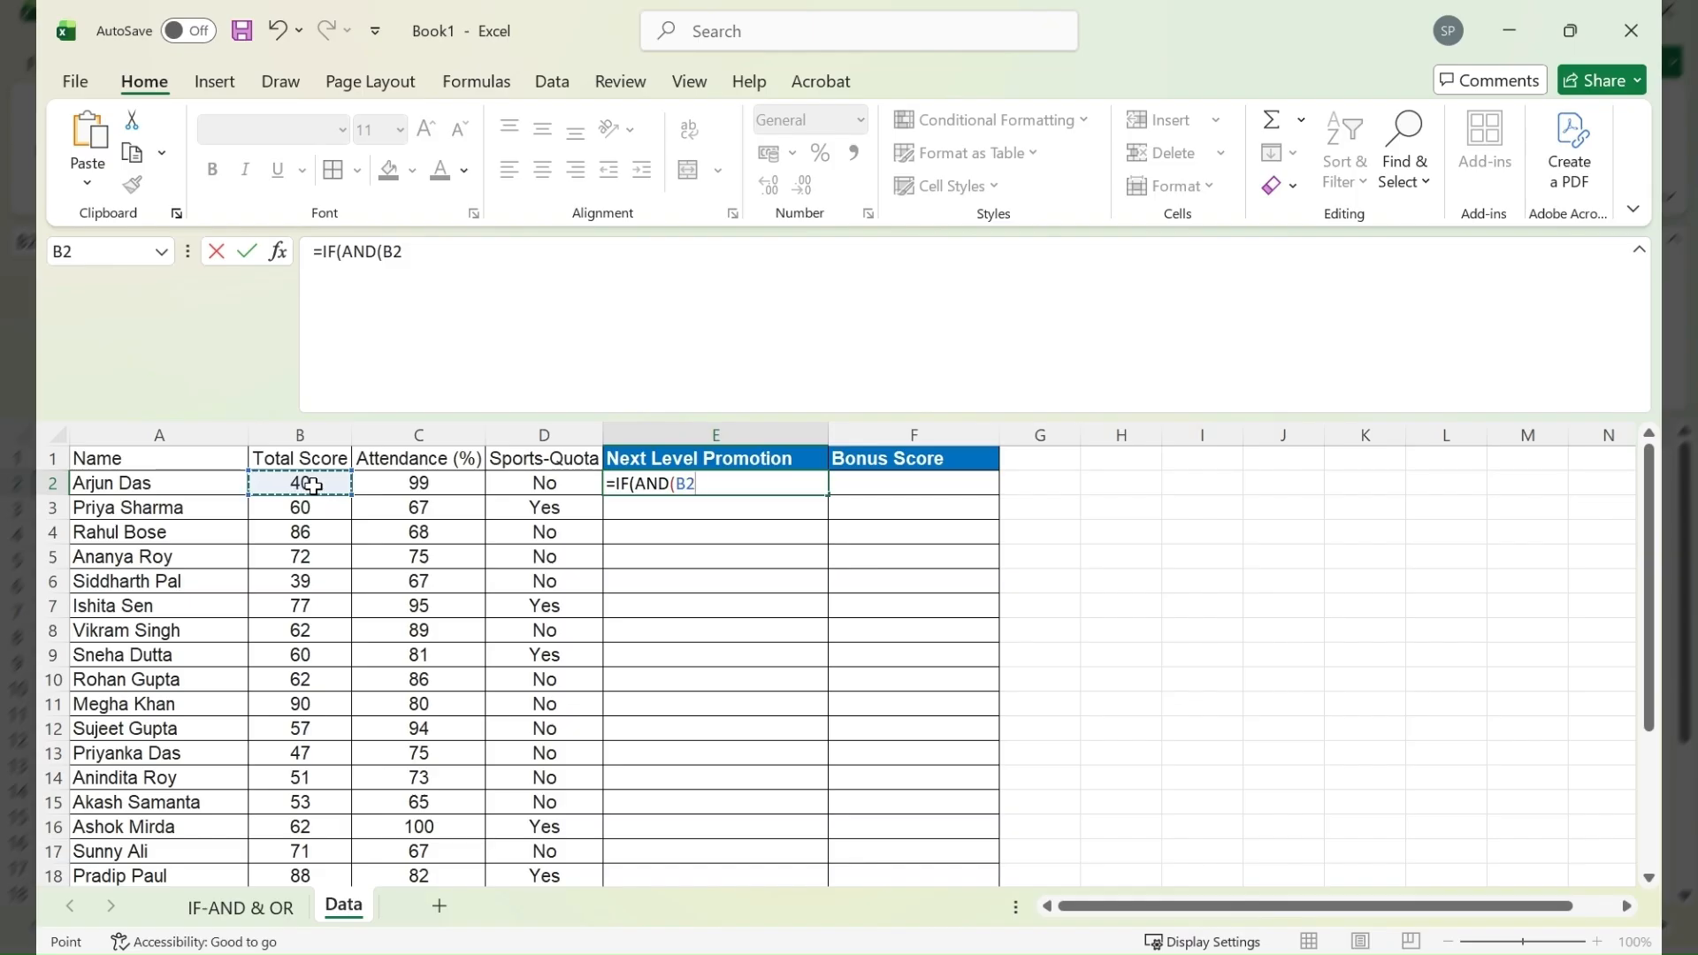
pyautogui.write('>50,')
pyautogui.click(423, 484)
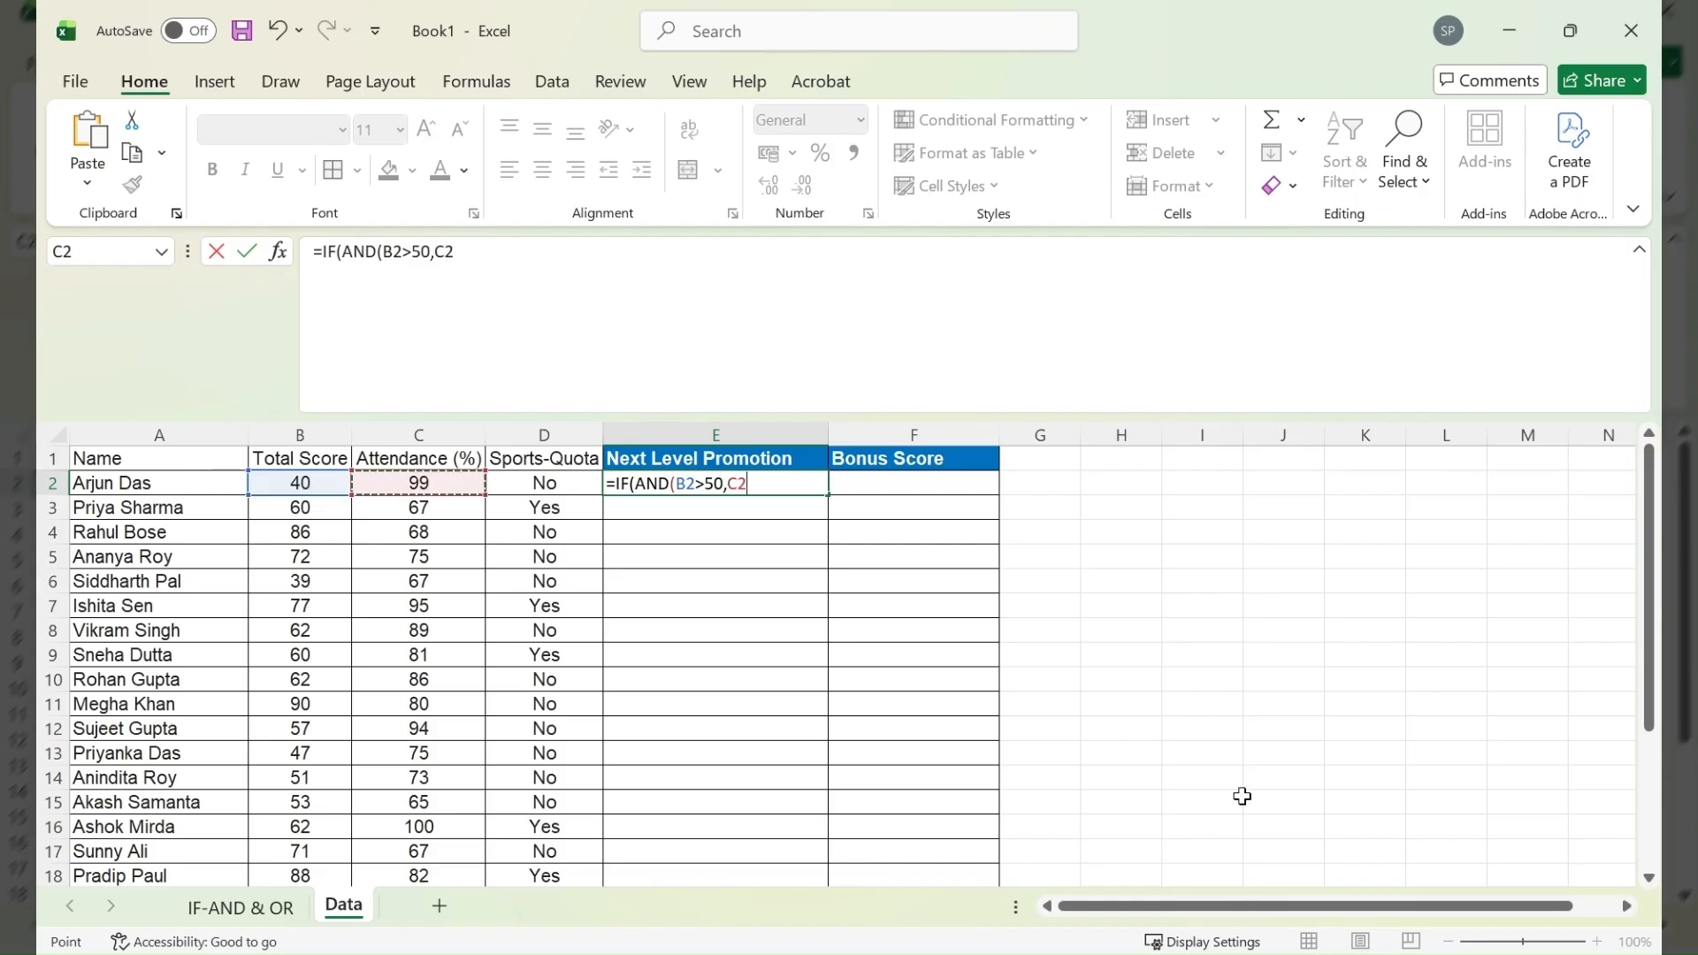
pyautogui.write('>80),"P')
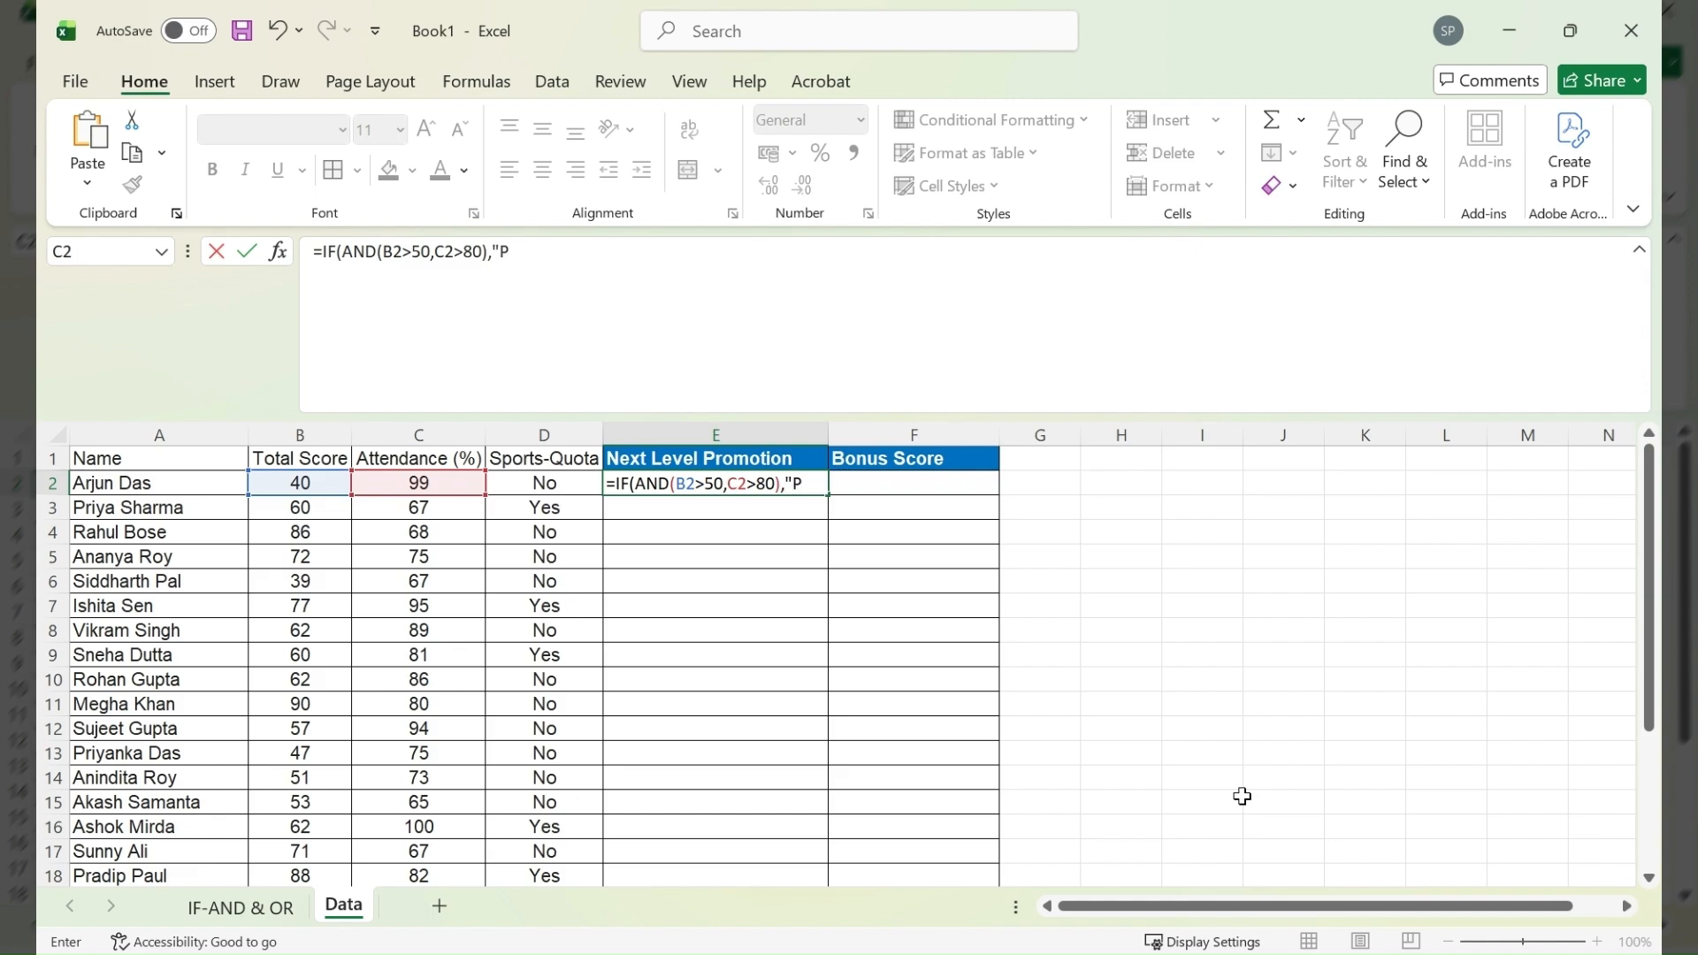
pyautogui.write('romoted"')
# - Complete the E2 formula with "Promoted" if true and "Retained" if false, and fill it down the column
pyautogui.write(',"Retained")')
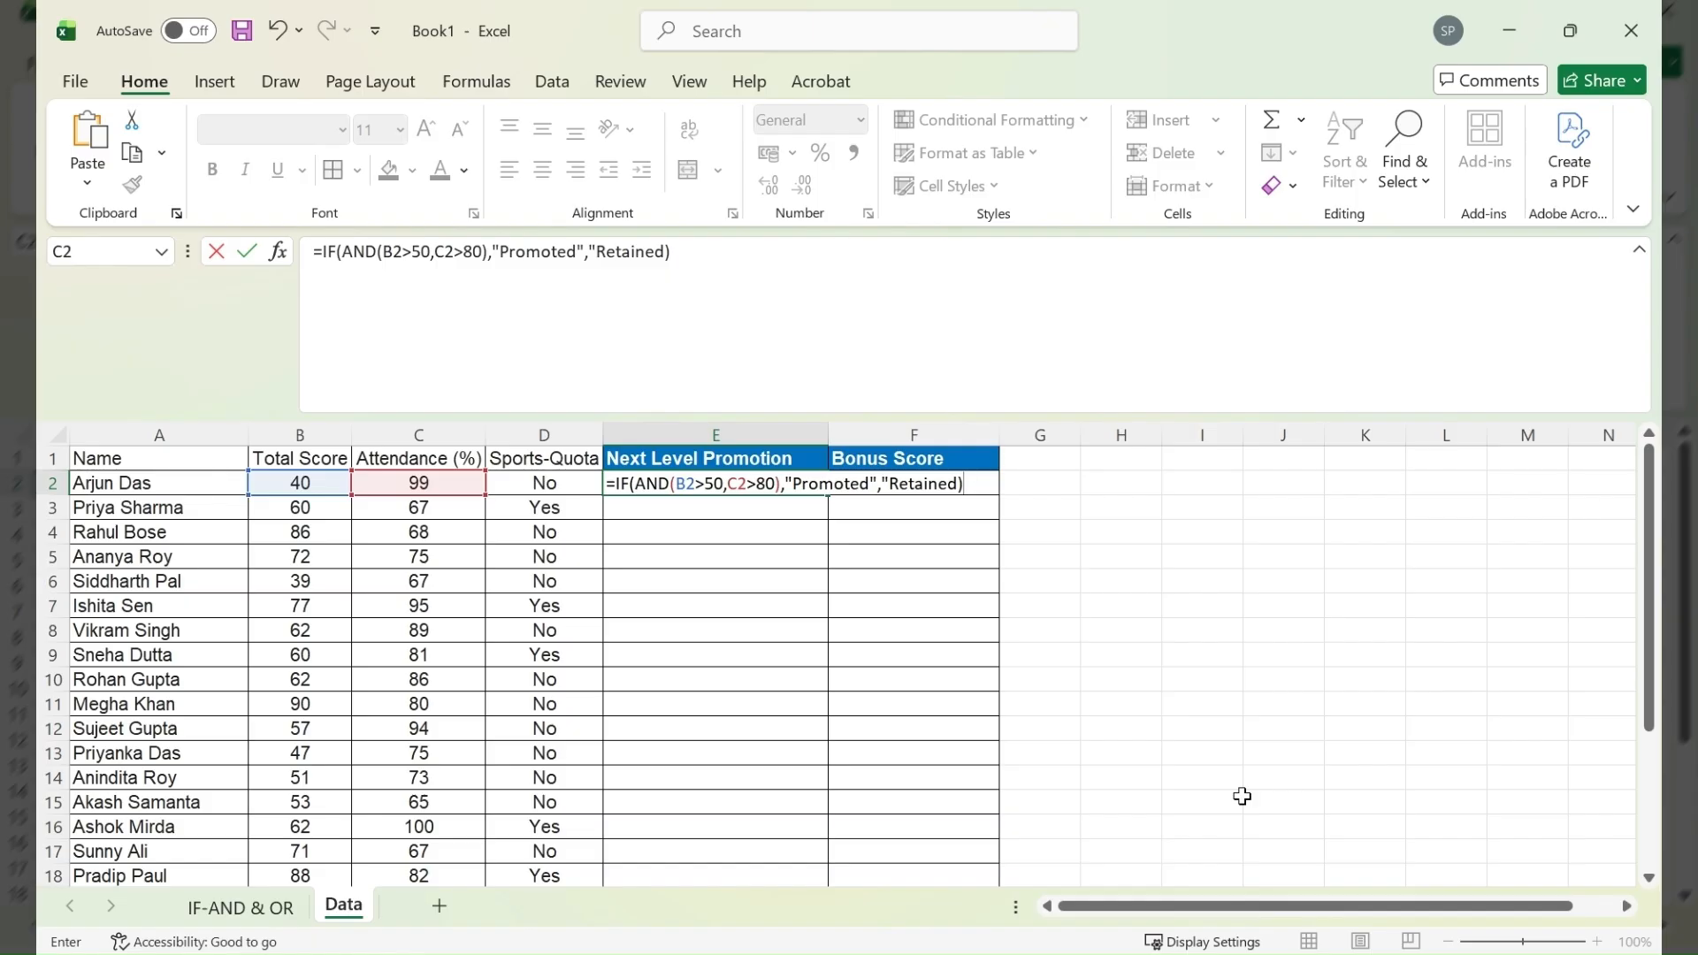
pyautogui.hotkey('ctrl', 'Return')
pyautogui.doubleClick(827, 495)
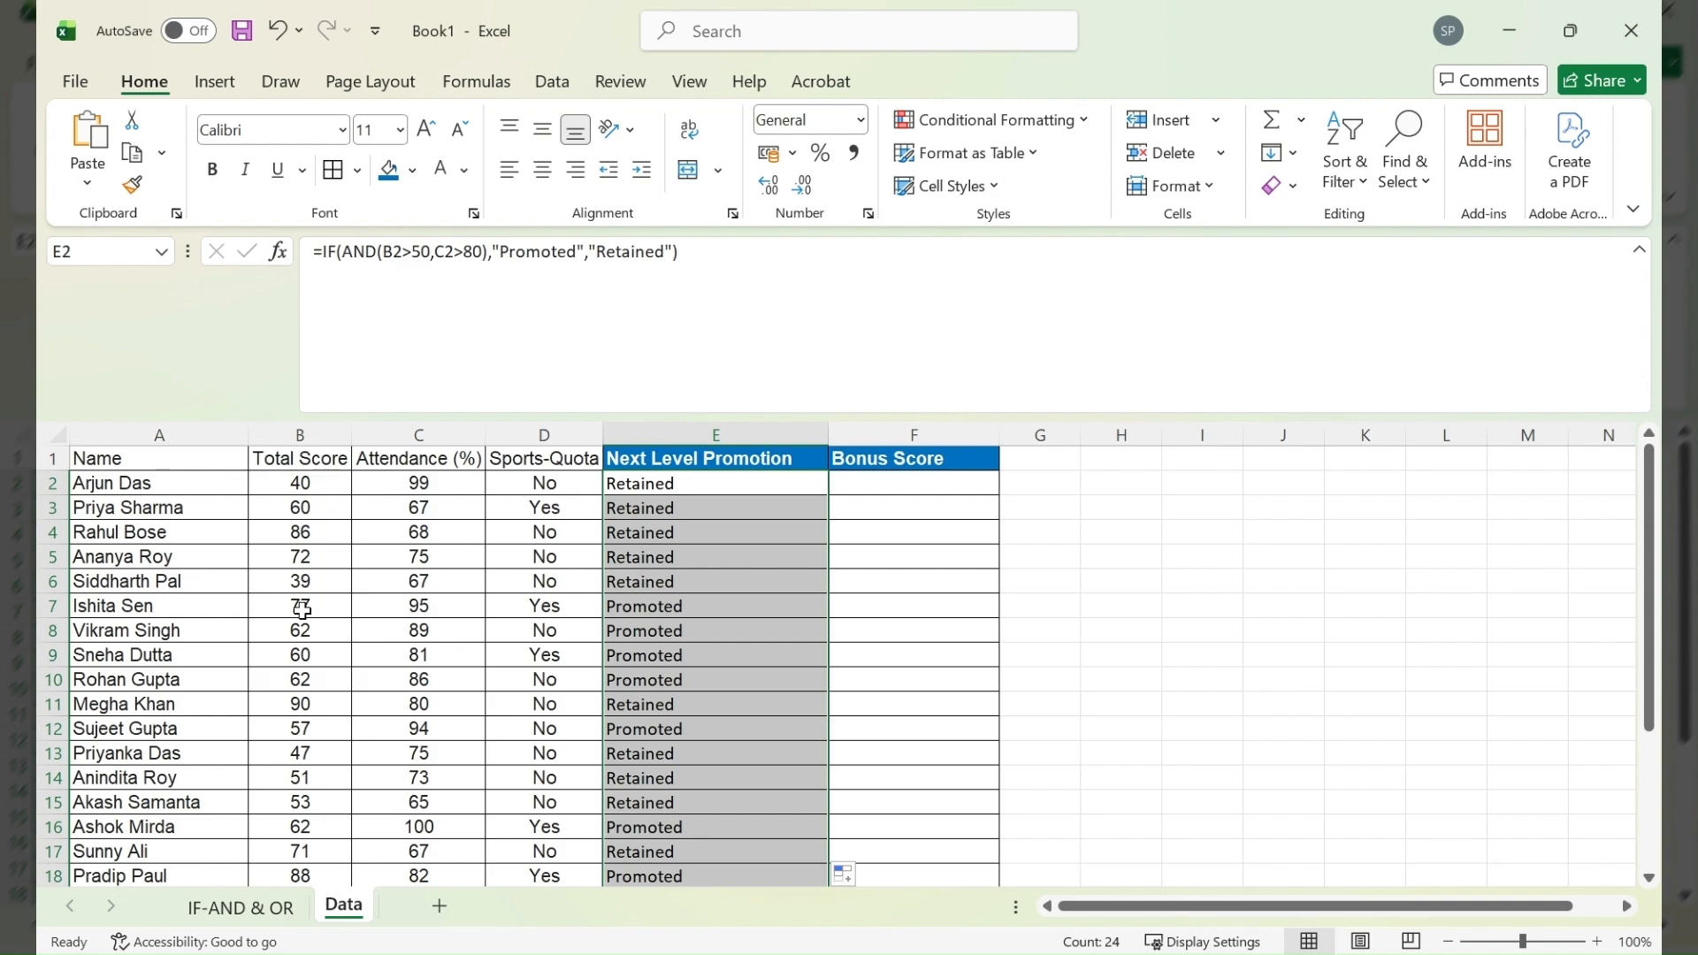
pyautogui.moveTo(302, 610); pyautogui.dragTo(619, 610)
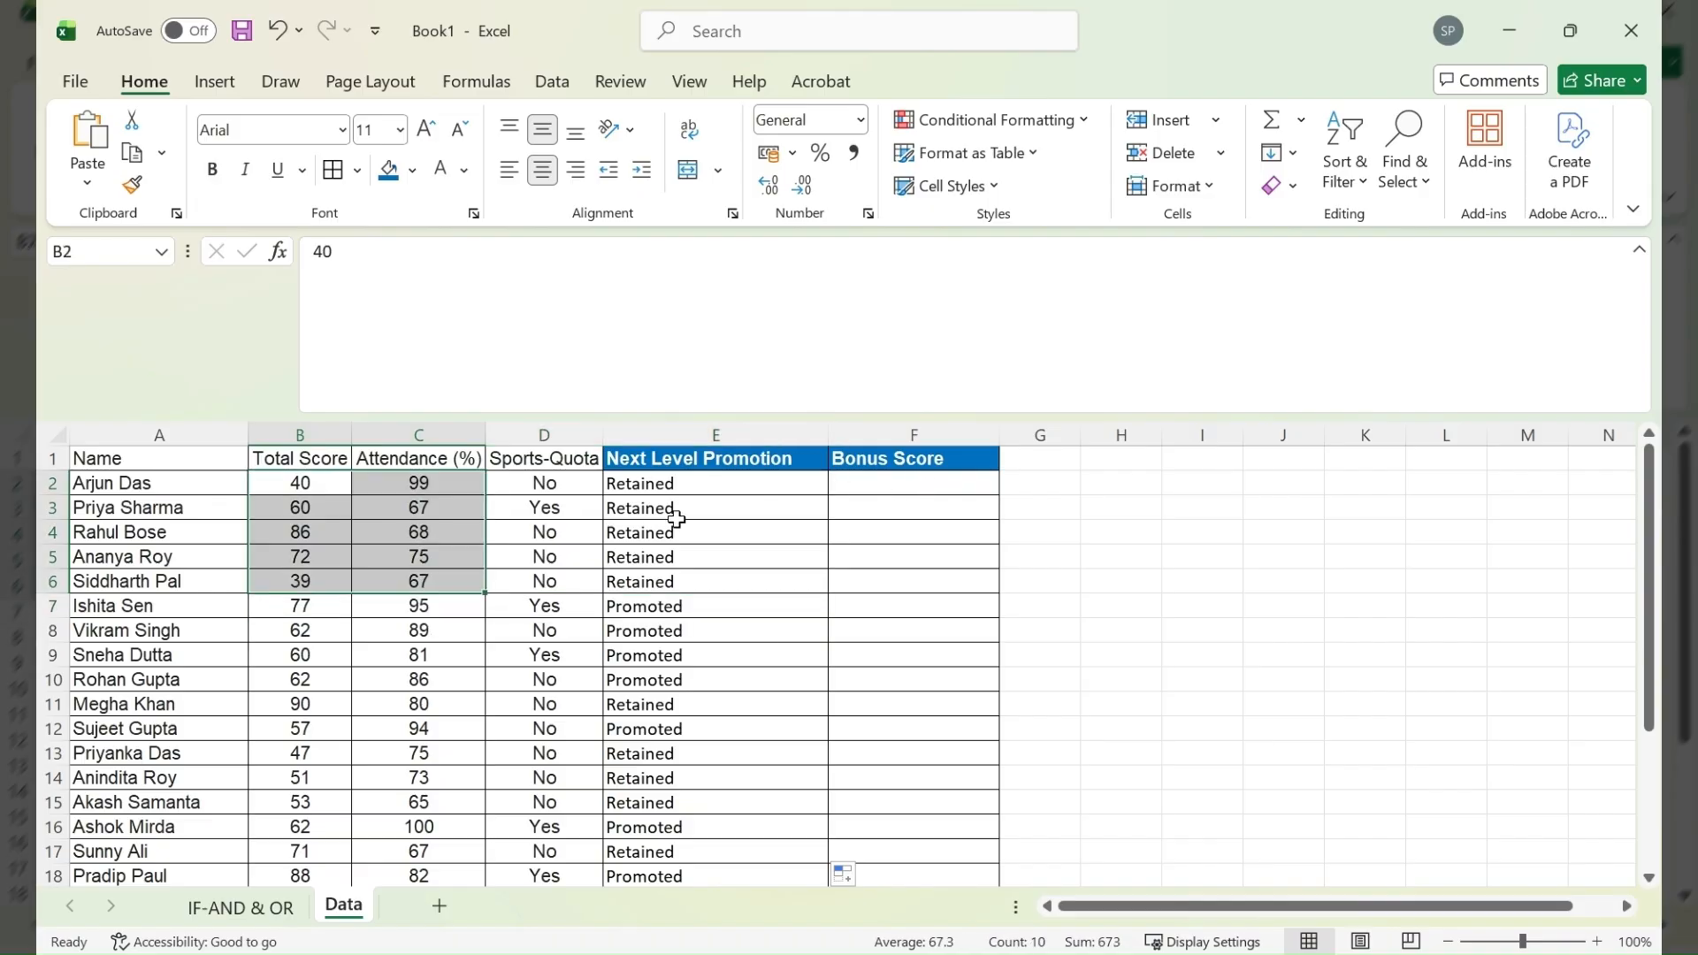
# - Start a Bonus Score formula in F2 that tests with =IF(OR( whether B2>95 or D2="Yes"
pyautogui.click(655, 488)
pyautogui.press('Right')
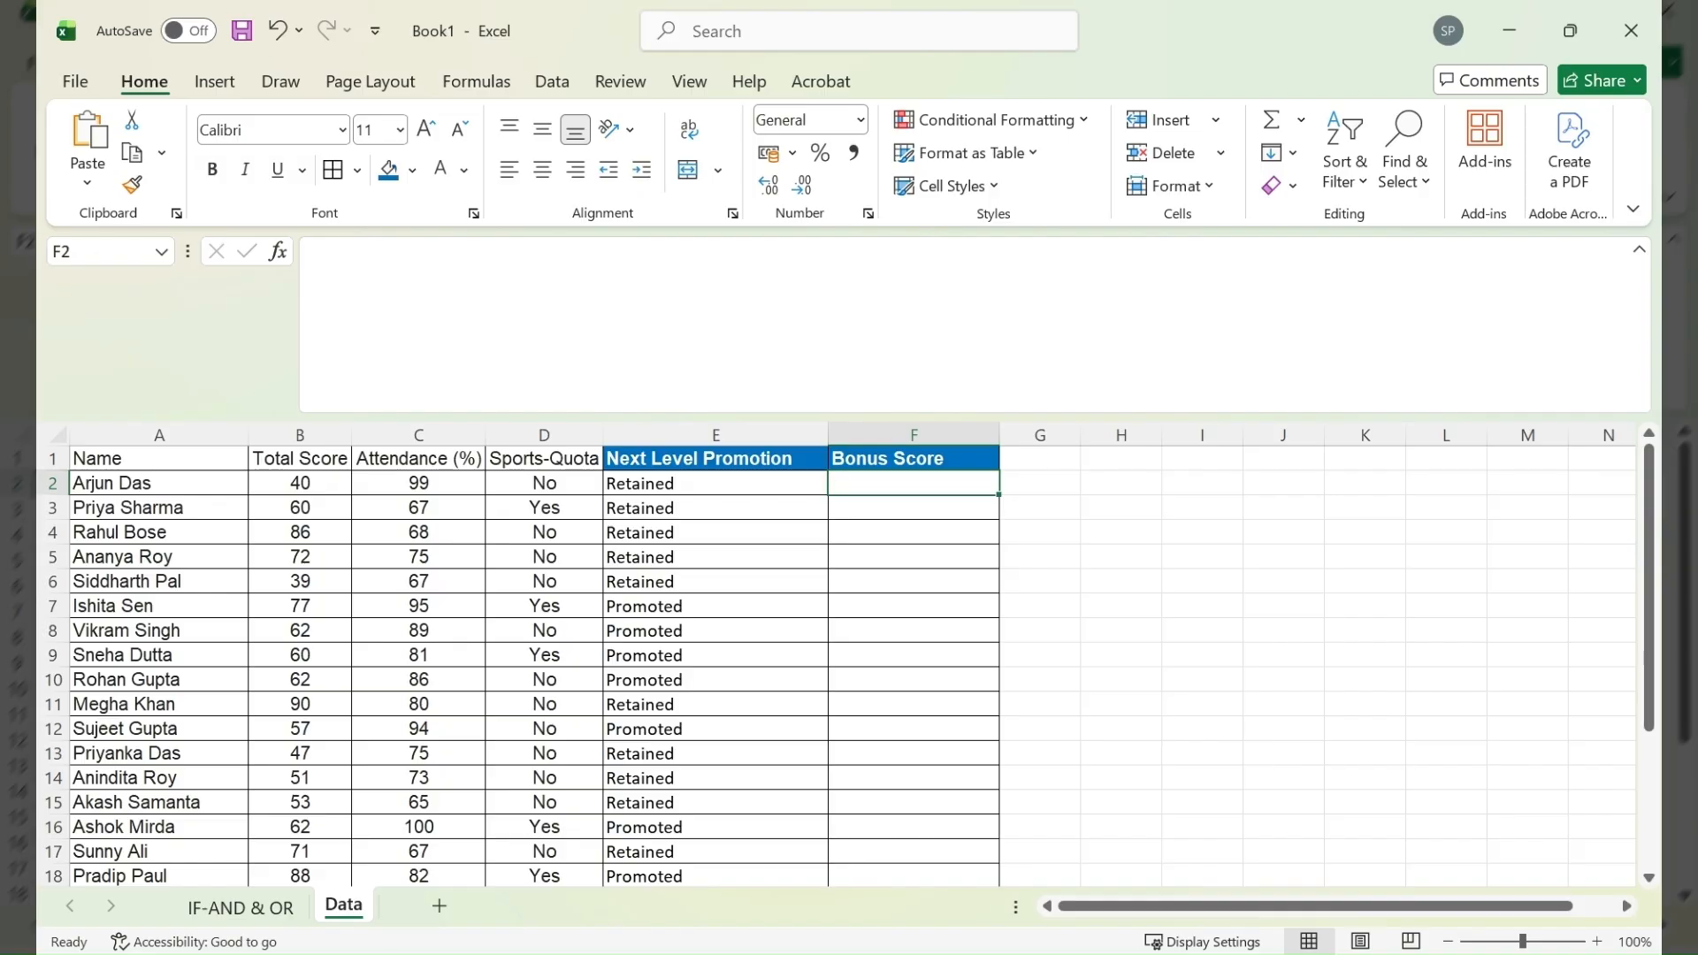
pyautogui.write('=if')
pyautogui.press('Tab')
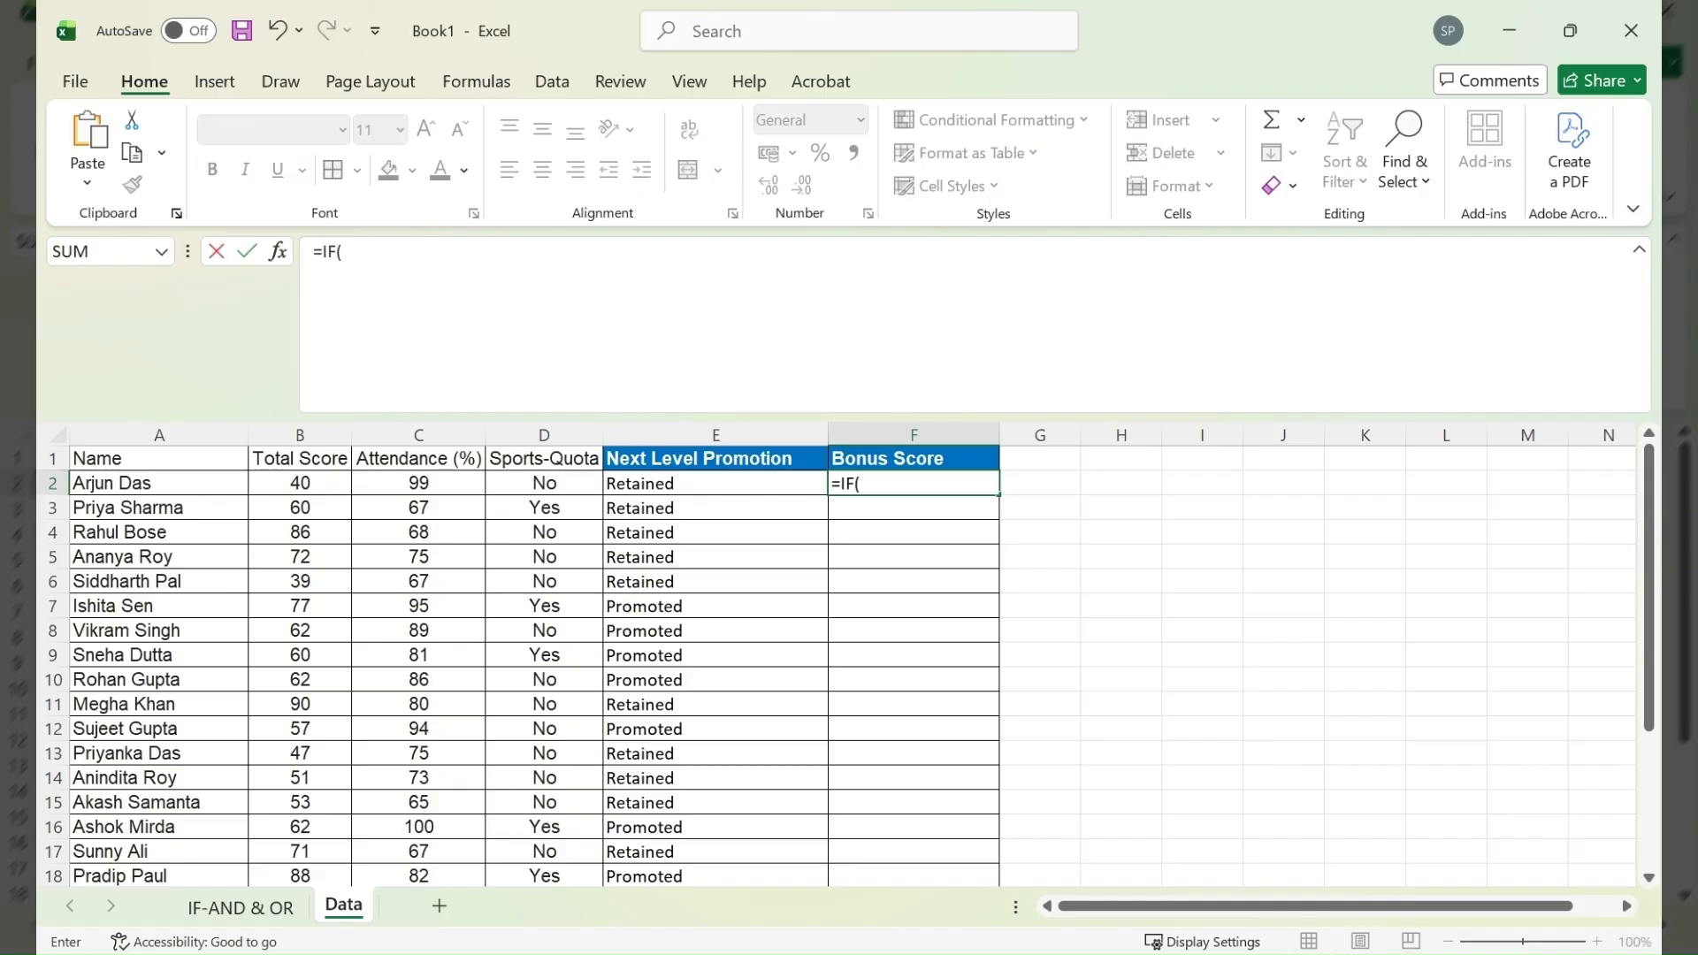
pyautogui.write('OR(')
pyautogui.click(301, 485)
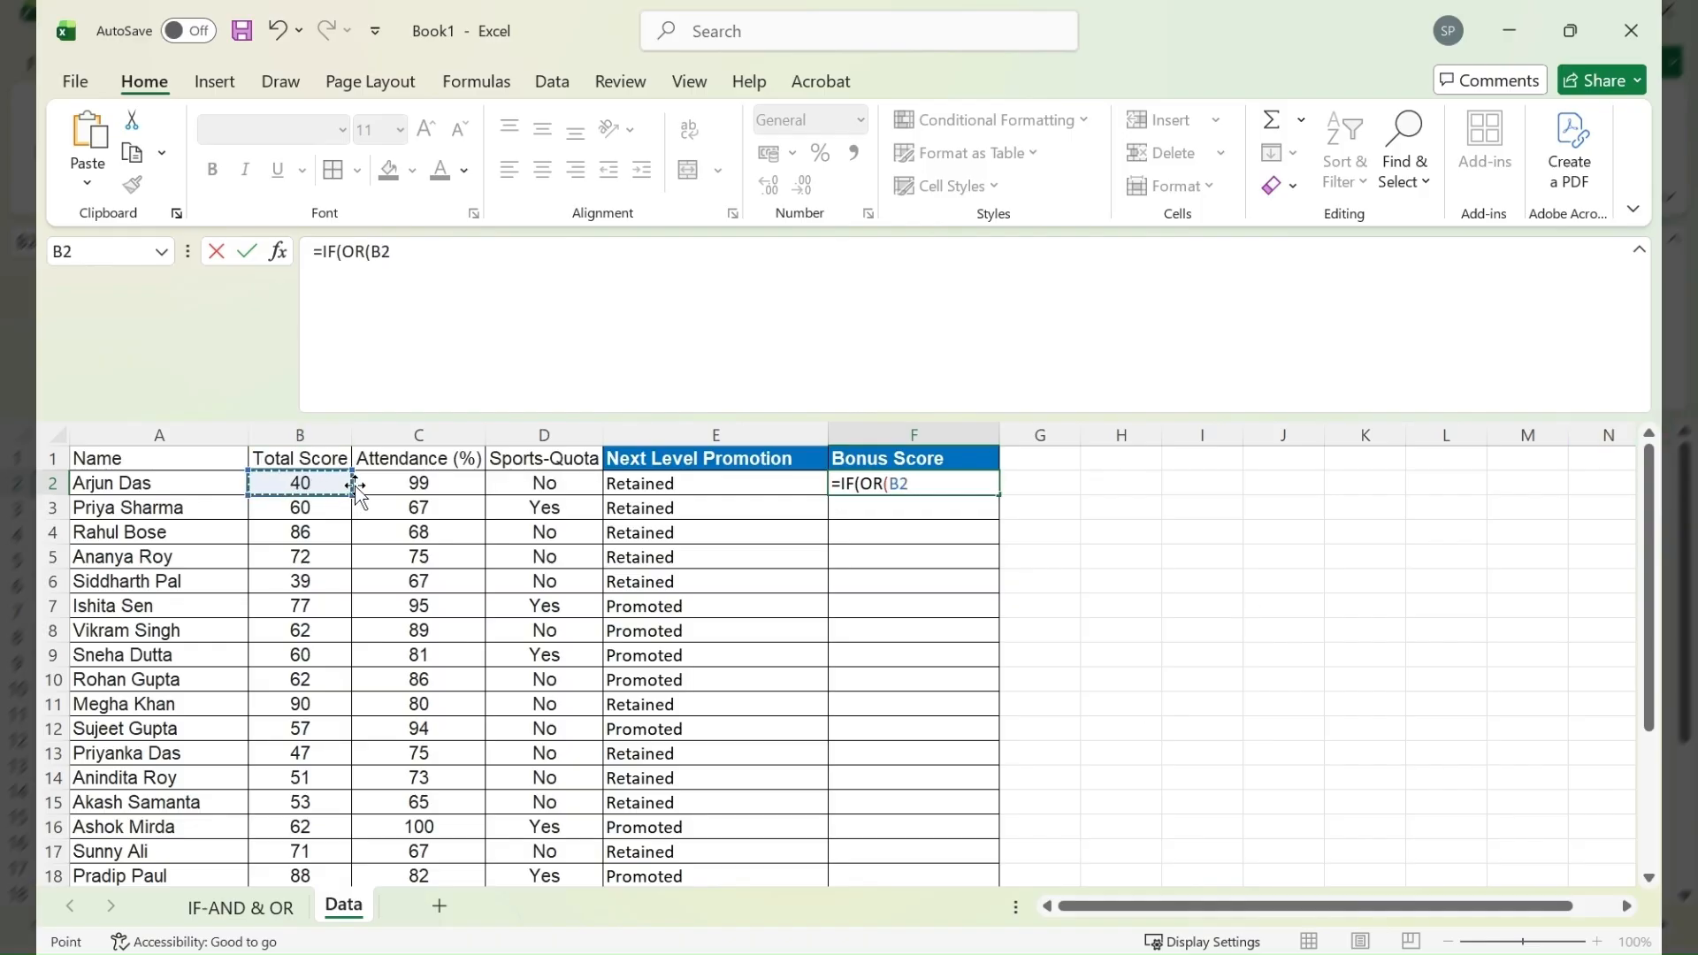
pyautogui.write('>')
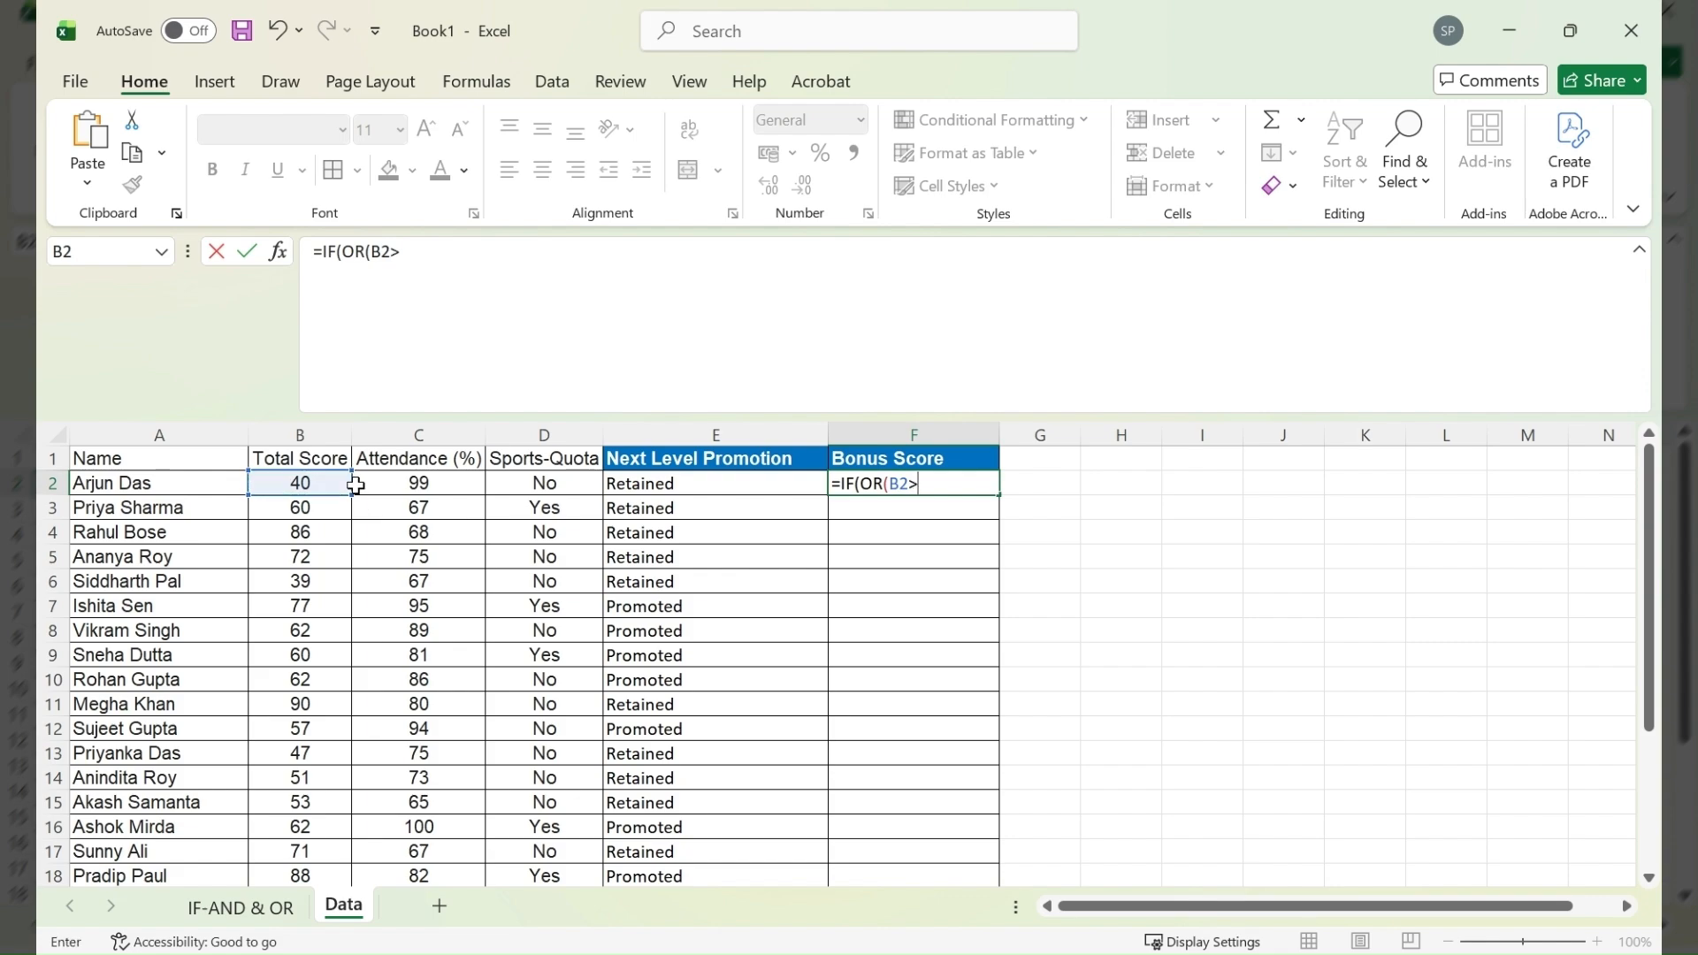
pyautogui.write('95,')
pyautogui.click(545, 483)
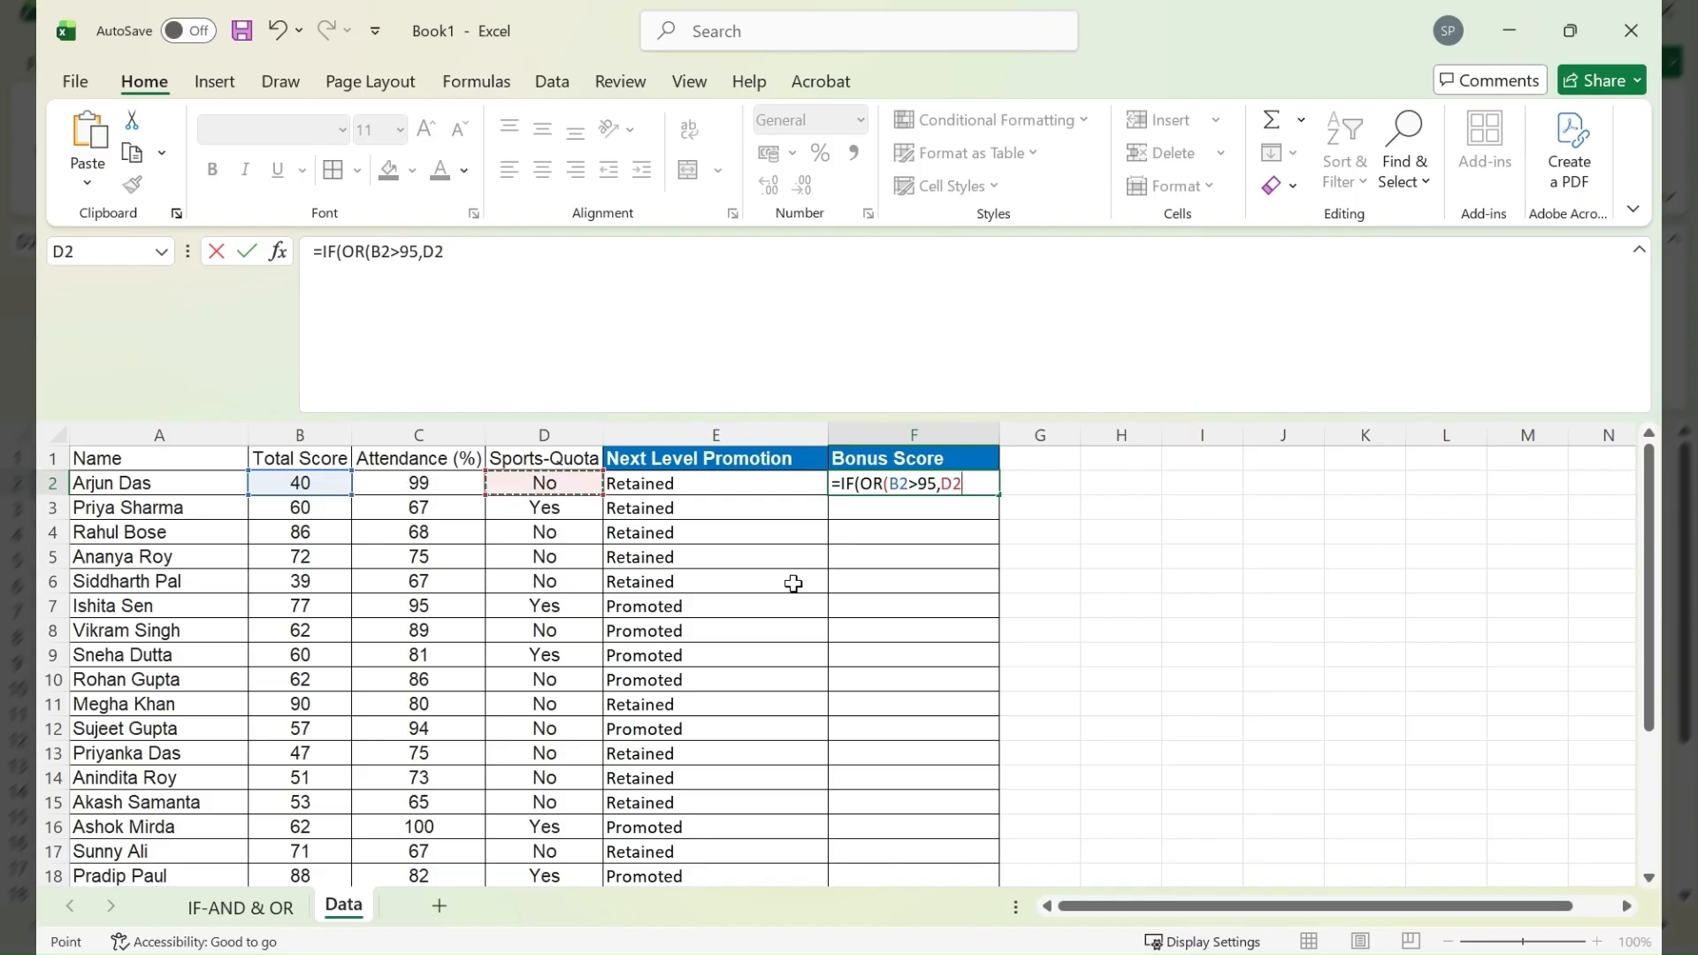
pyautogui.write('="Yes"')
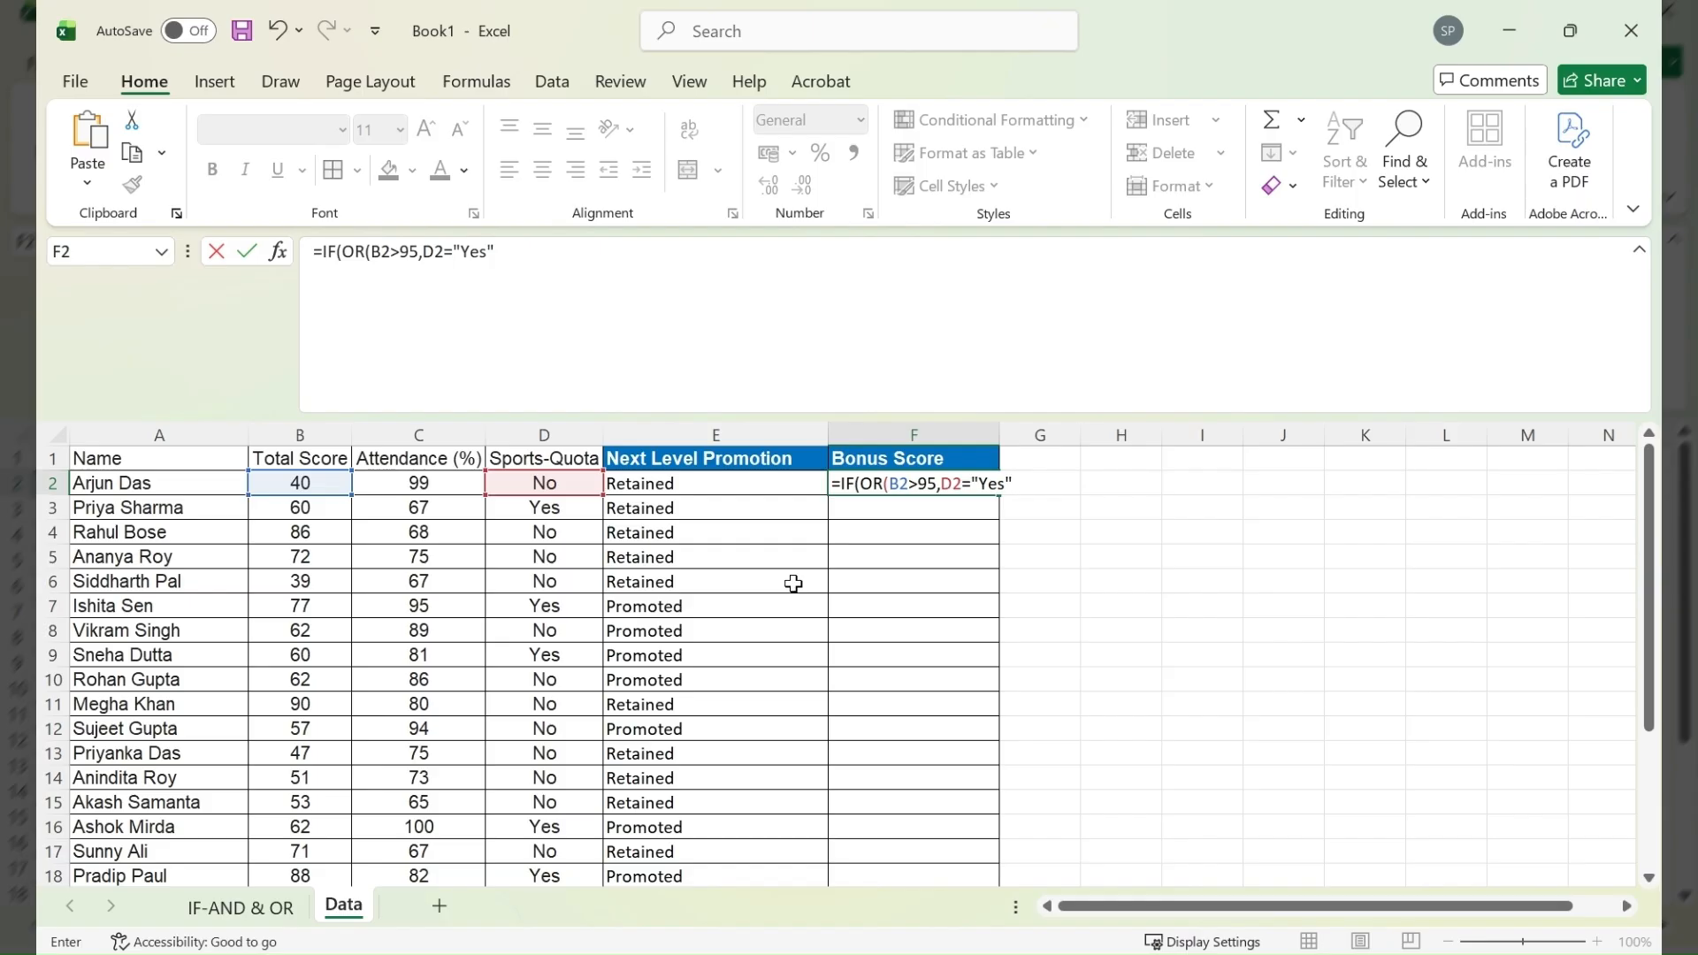
pyautogui.write('),"Bonus",')
# - Finish the F2 formula with the results "Bonus" and "No-Bonus", fill it down the column, and check rows 3 and 7
pyautogui.write('No-Bonus")')
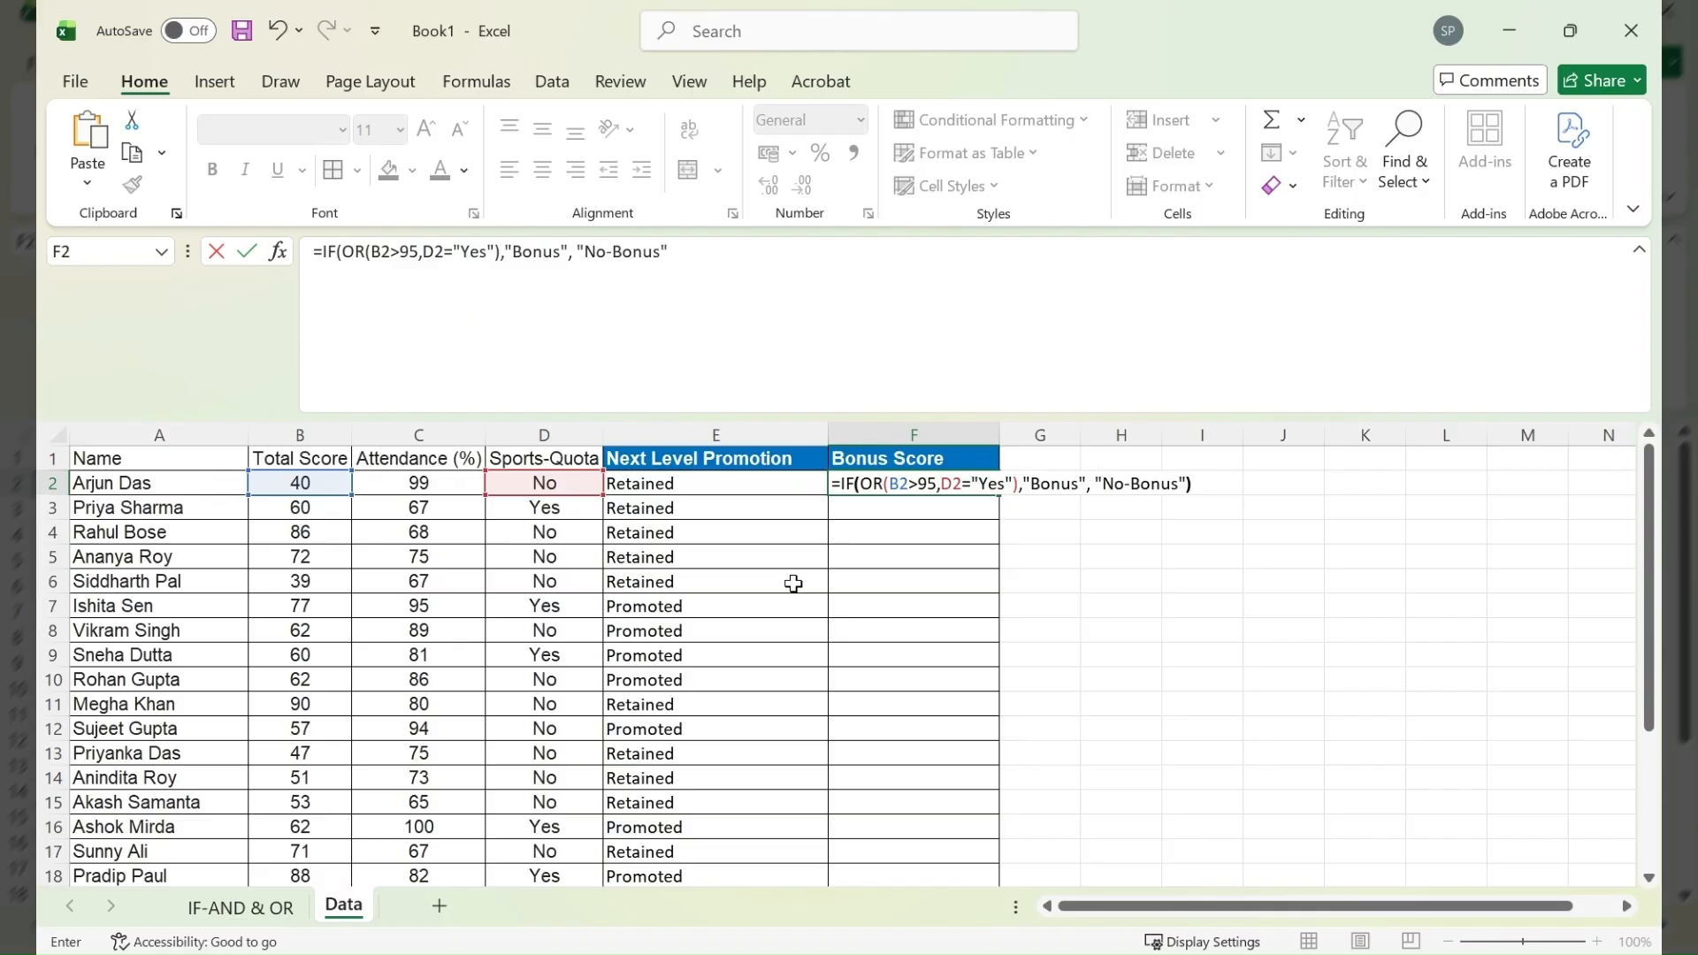
pyautogui.press('Return')
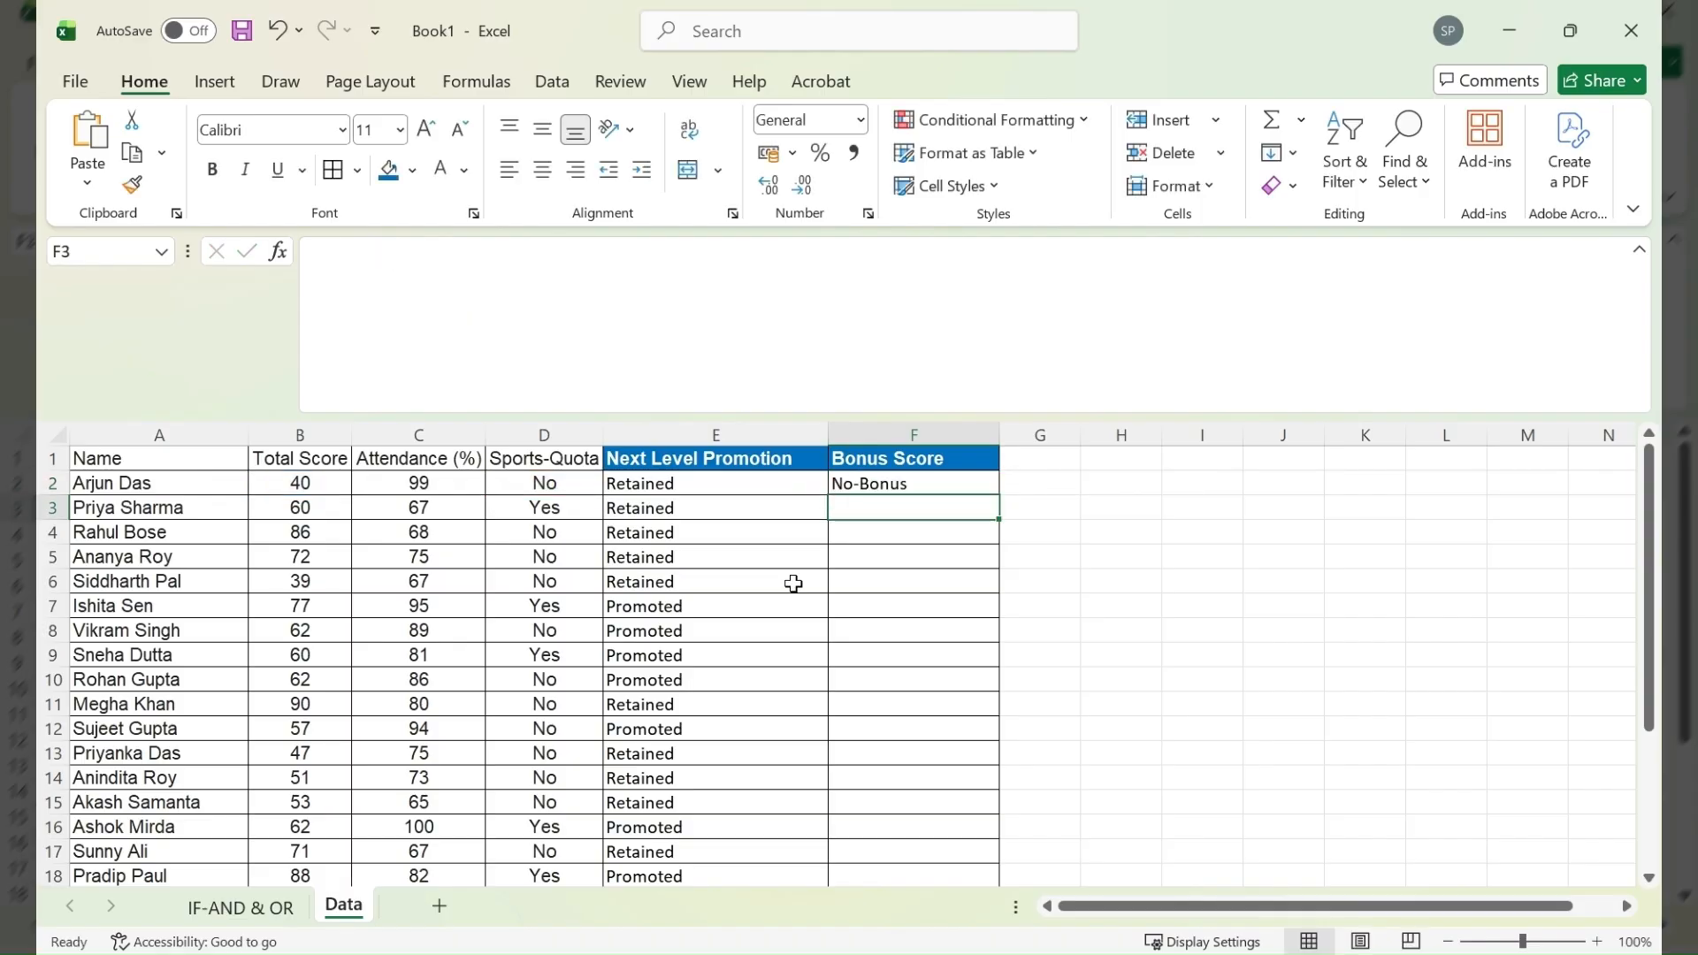
pyautogui.click(911, 483)
pyautogui.doubleClick(999, 495)
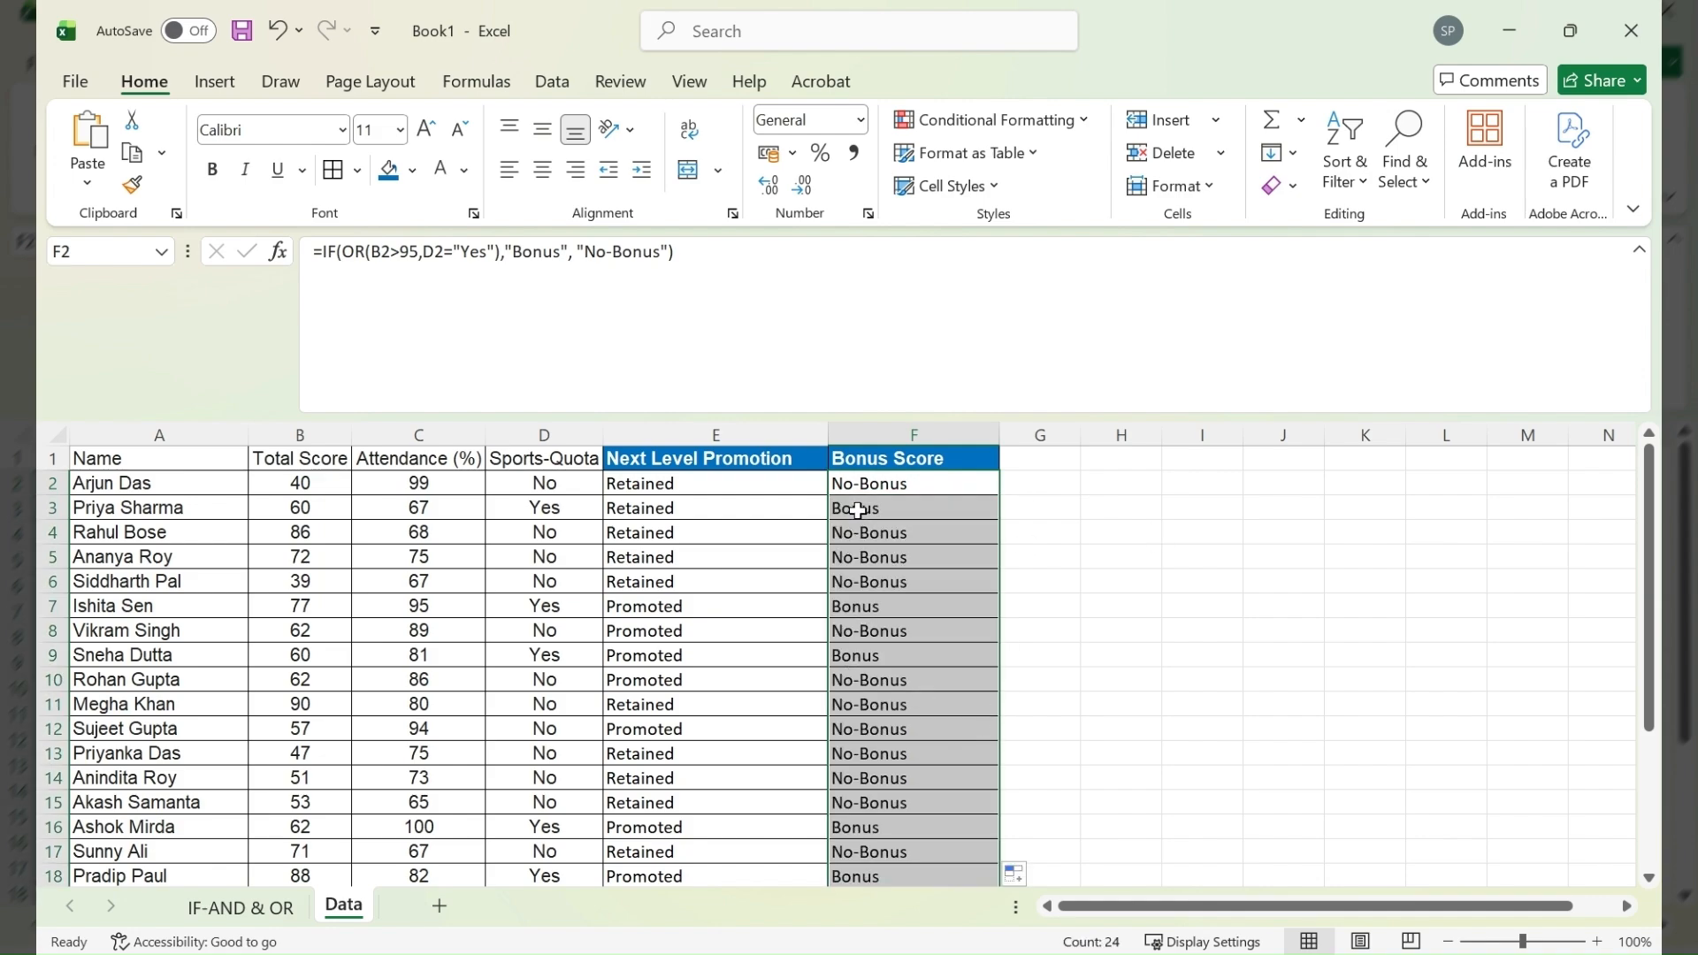
pyautogui.click(52, 508)
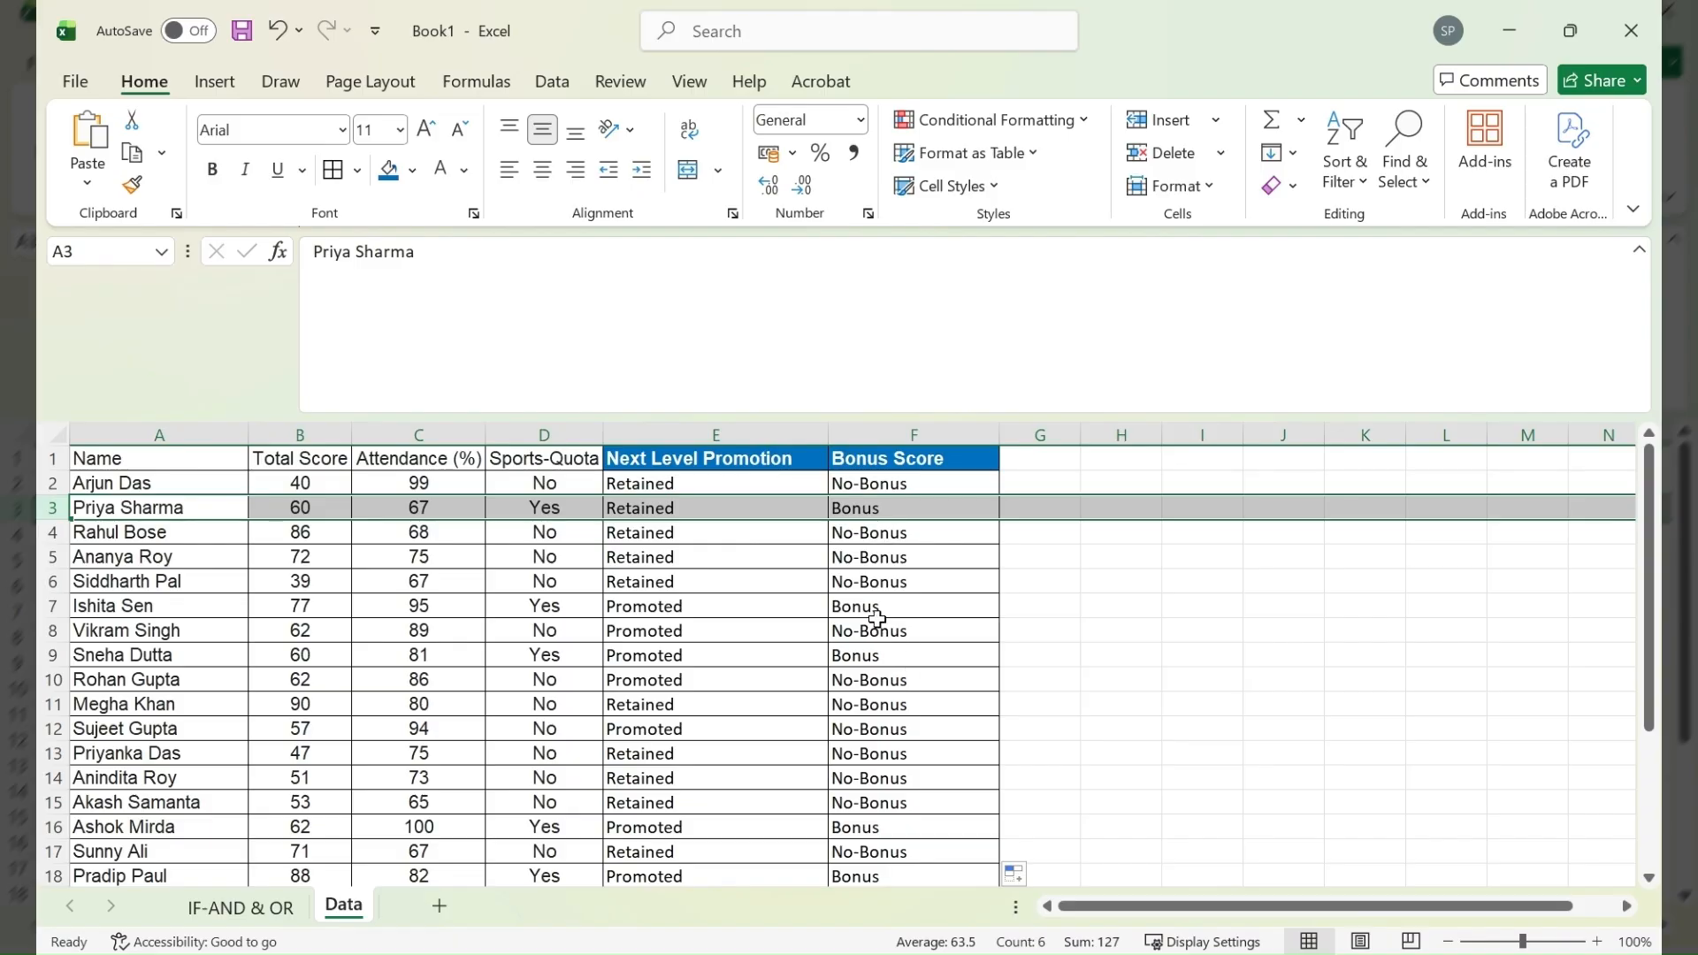
pyautogui.click(51, 605)
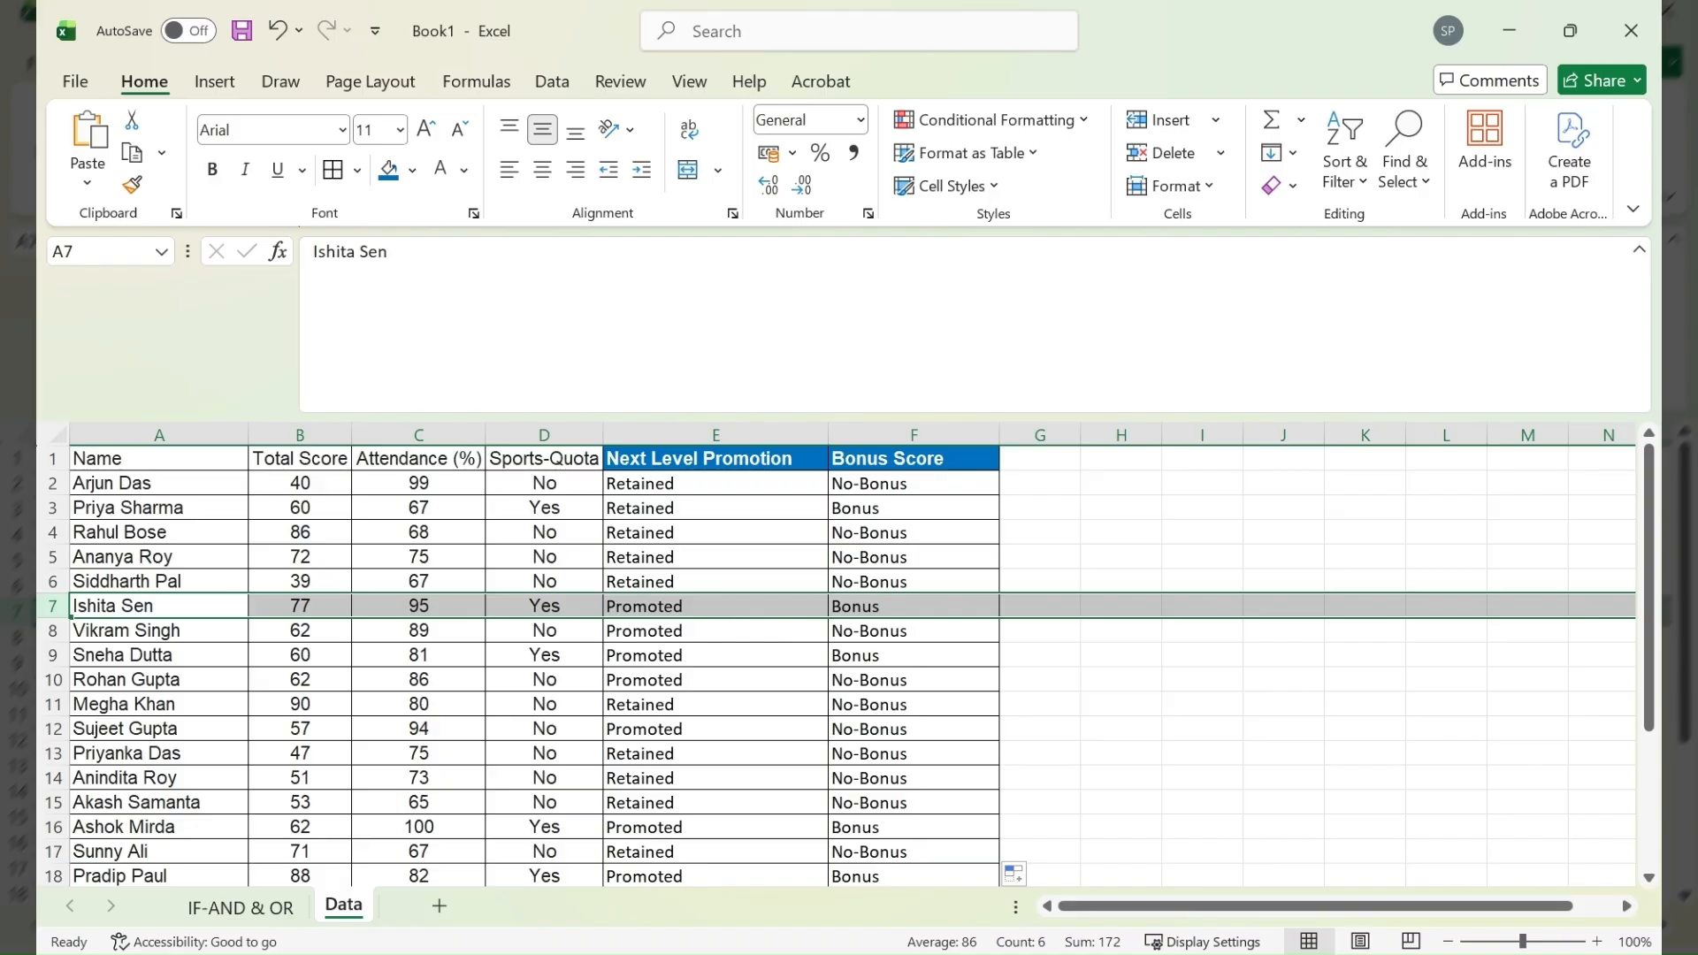
# - Widen column G and enter the header Star-Quota in G1
pyautogui.click(1053, 458)
pyautogui.moveTo(1080, 434); pyautogui.dragTo(1145, 434)
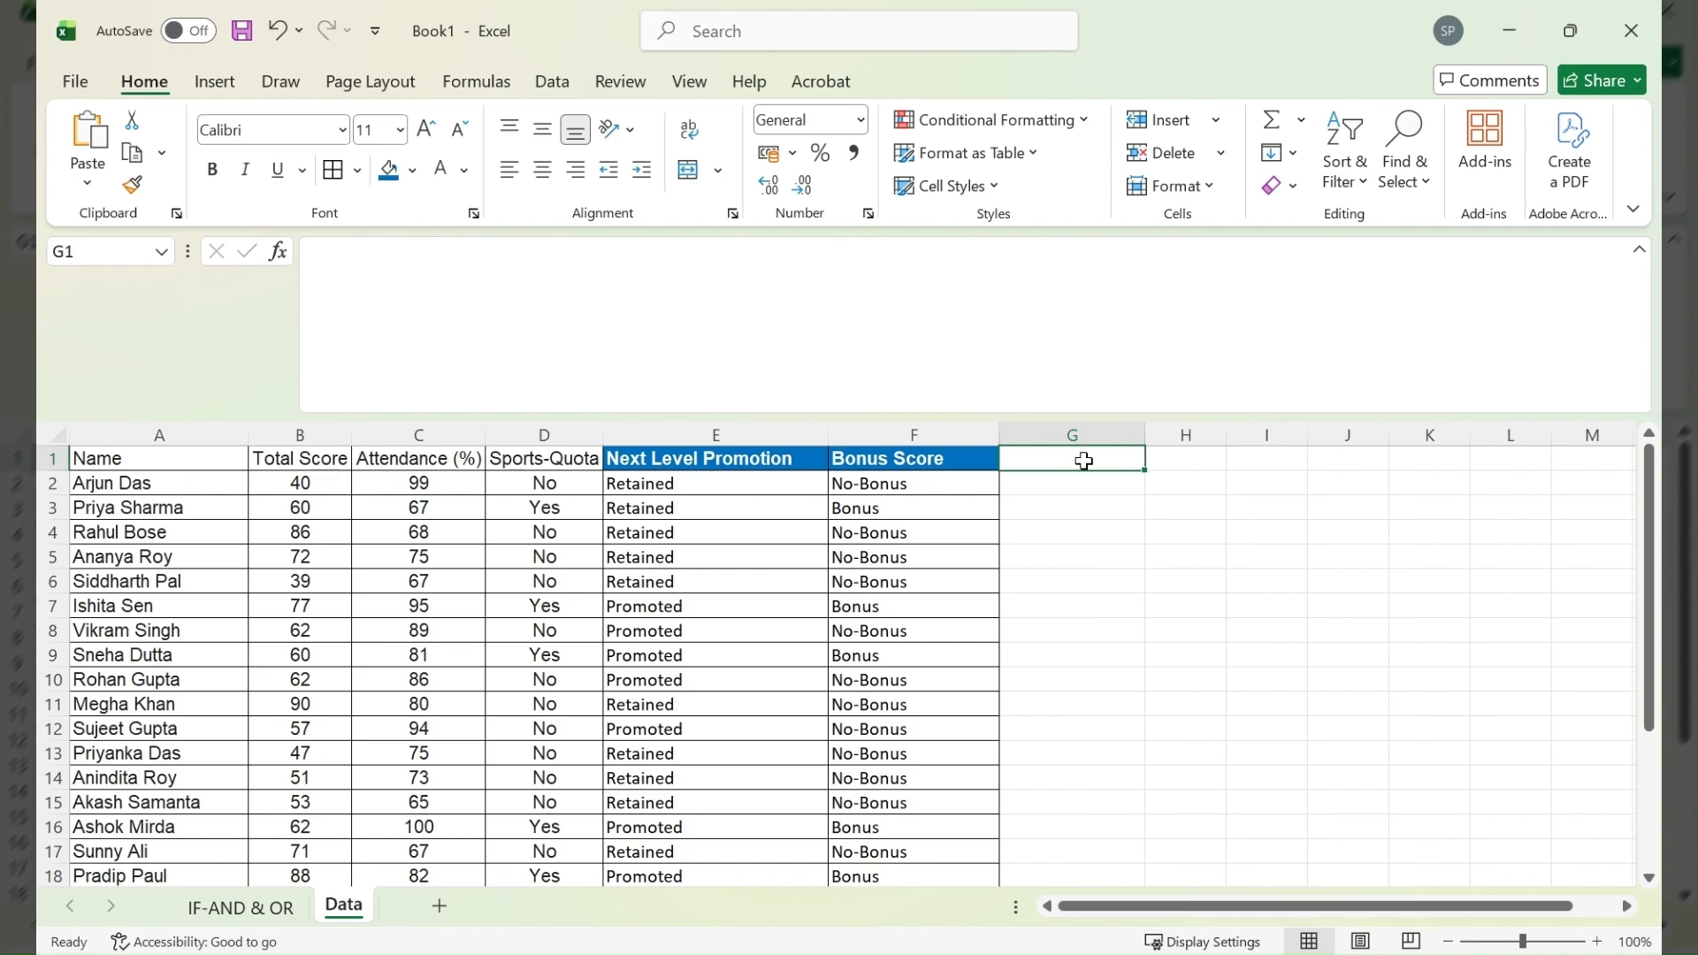
pyautogui.write('Star')
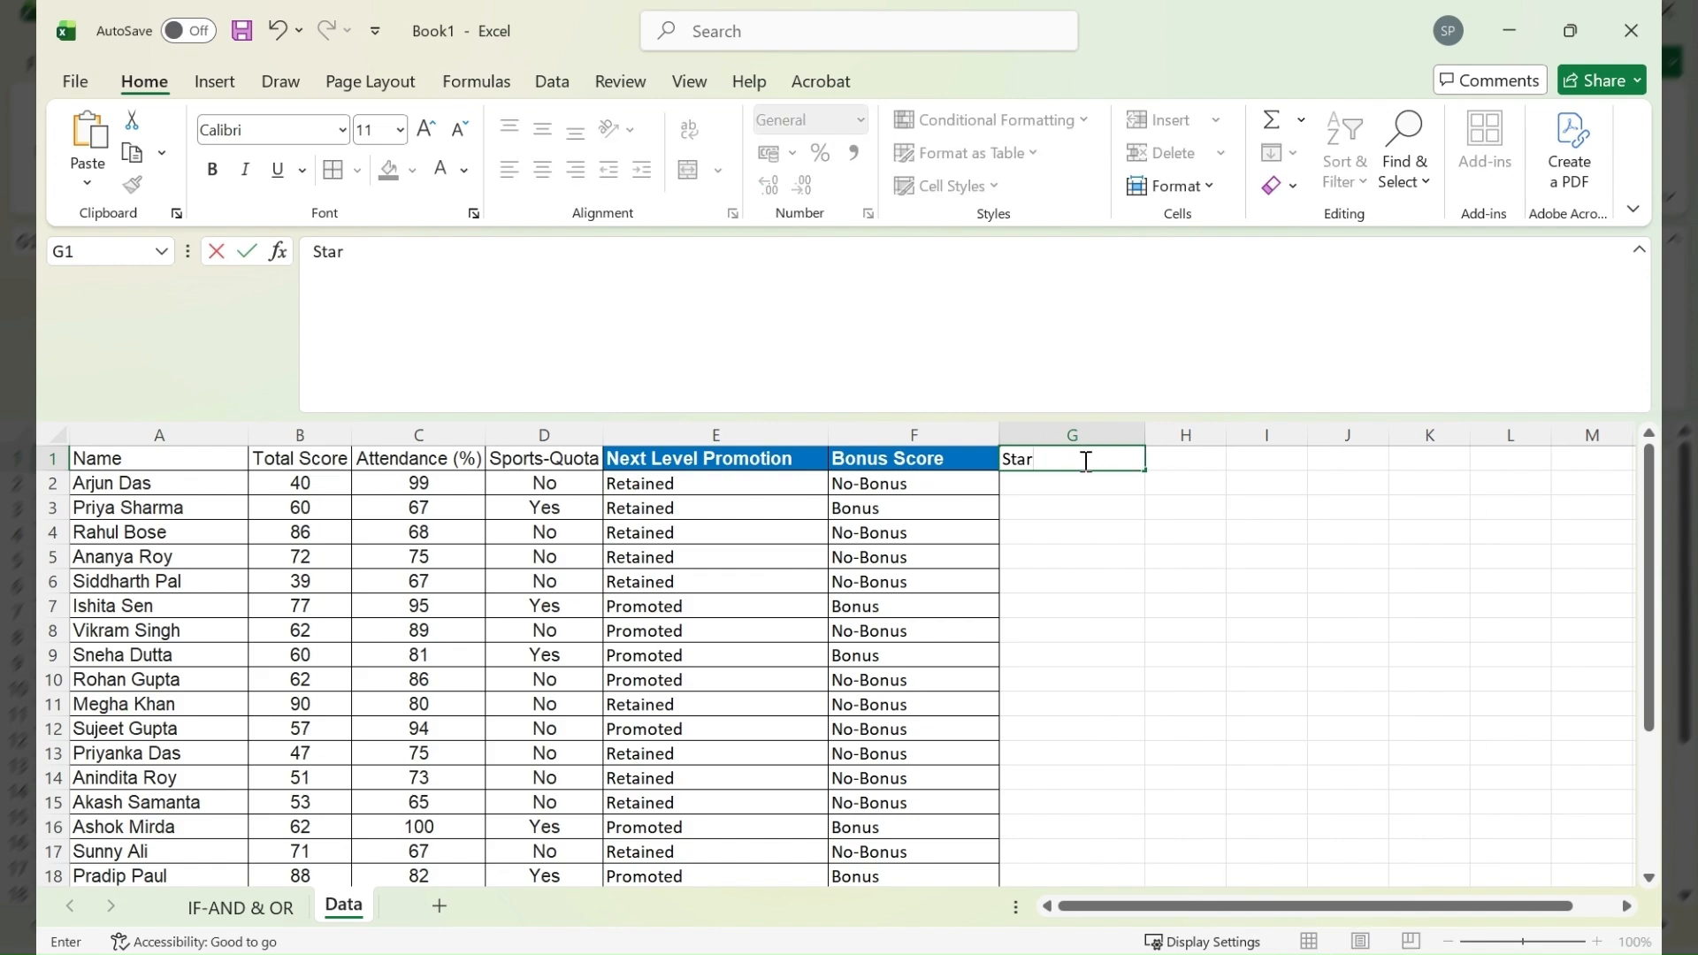
pyautogui.write('-Quota')
pyautogui.press('Return')
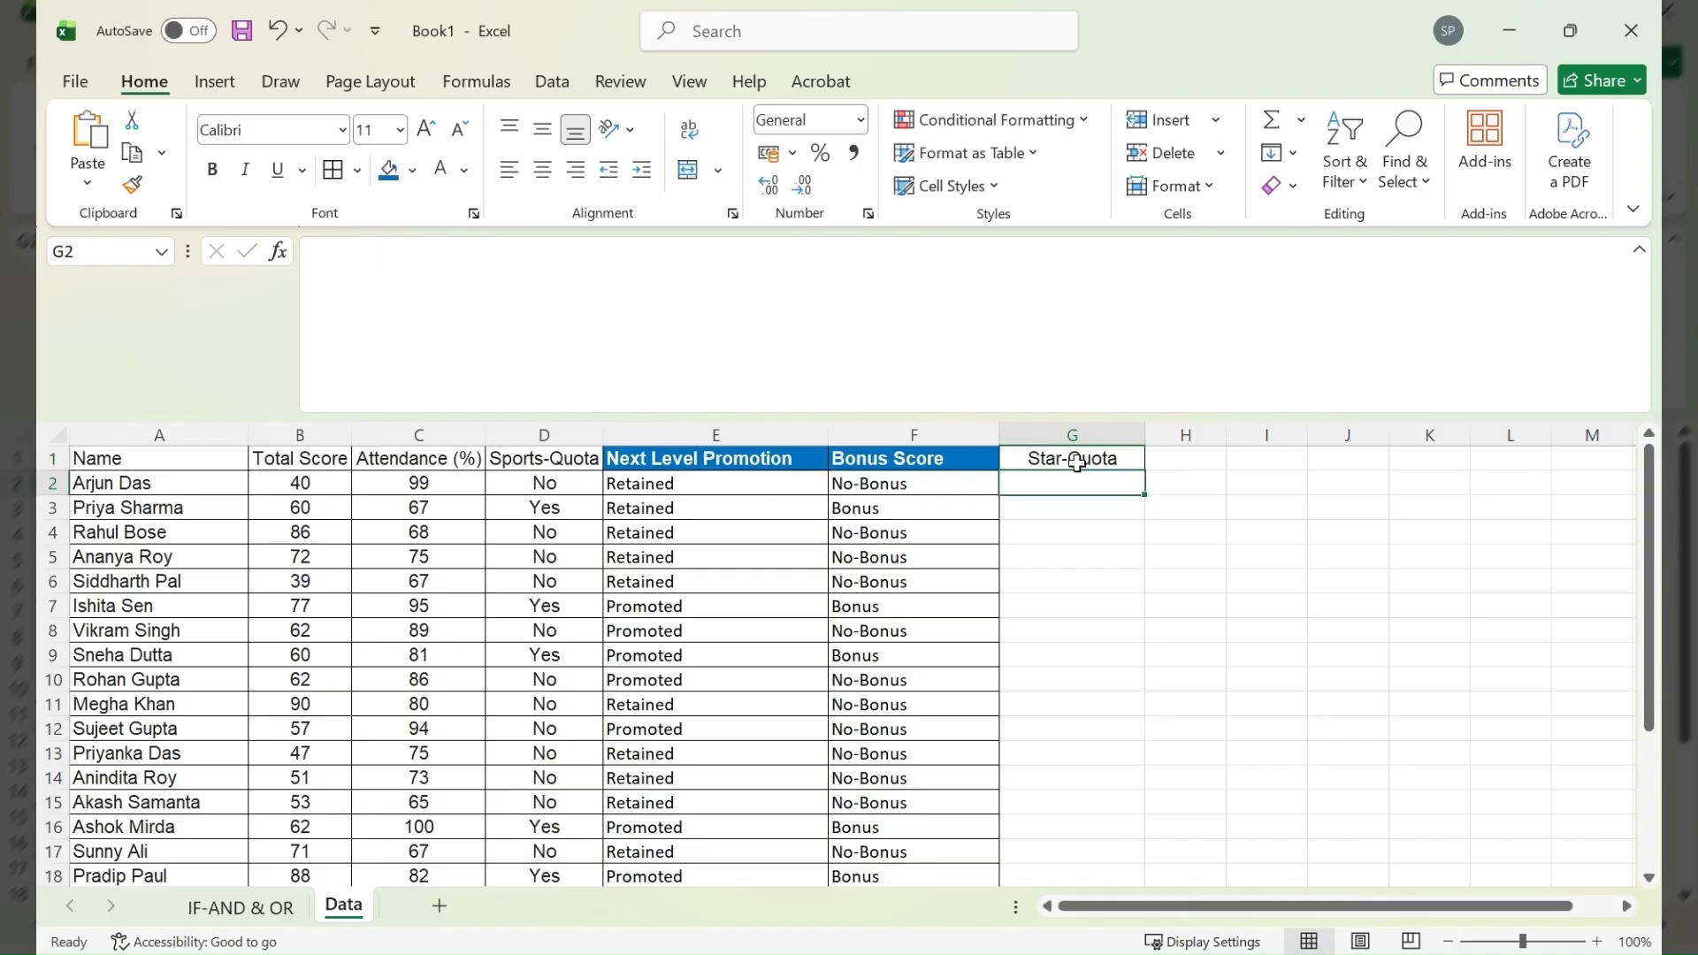
# - Copy the formatting of the Bonus Score header onto the Star-Quota header with Format Painter
pyautogui.click(976, 459)
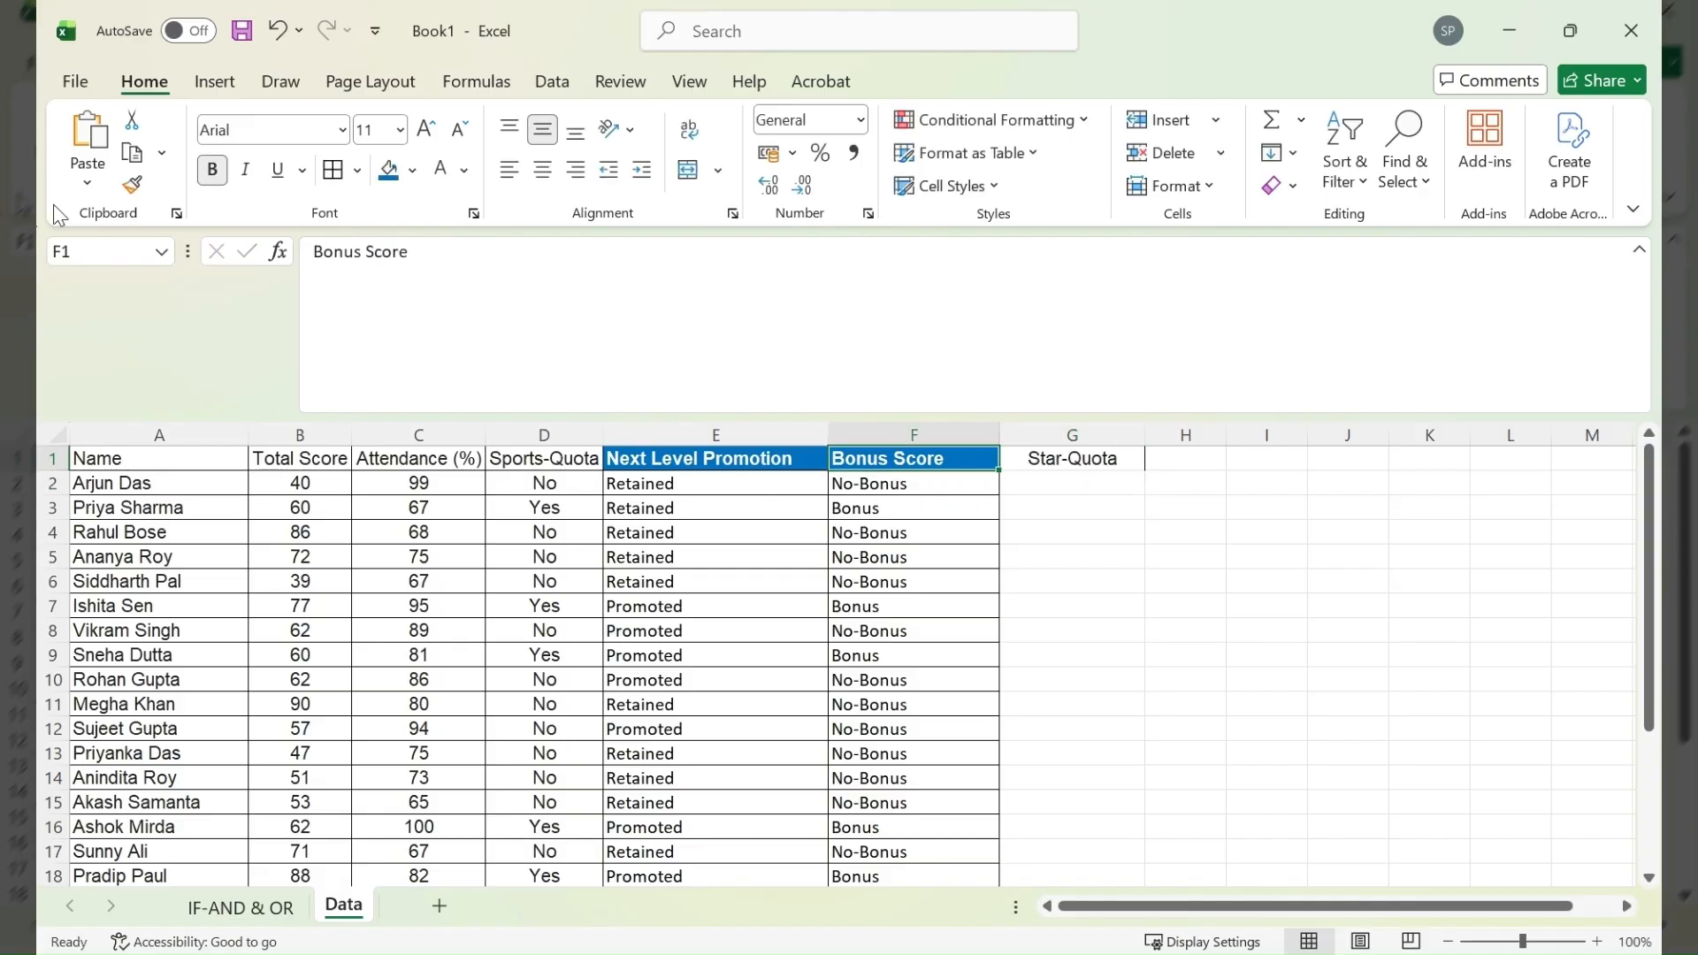
pyautogui.click(134, 186)
pyautogui.click(1077, 459)
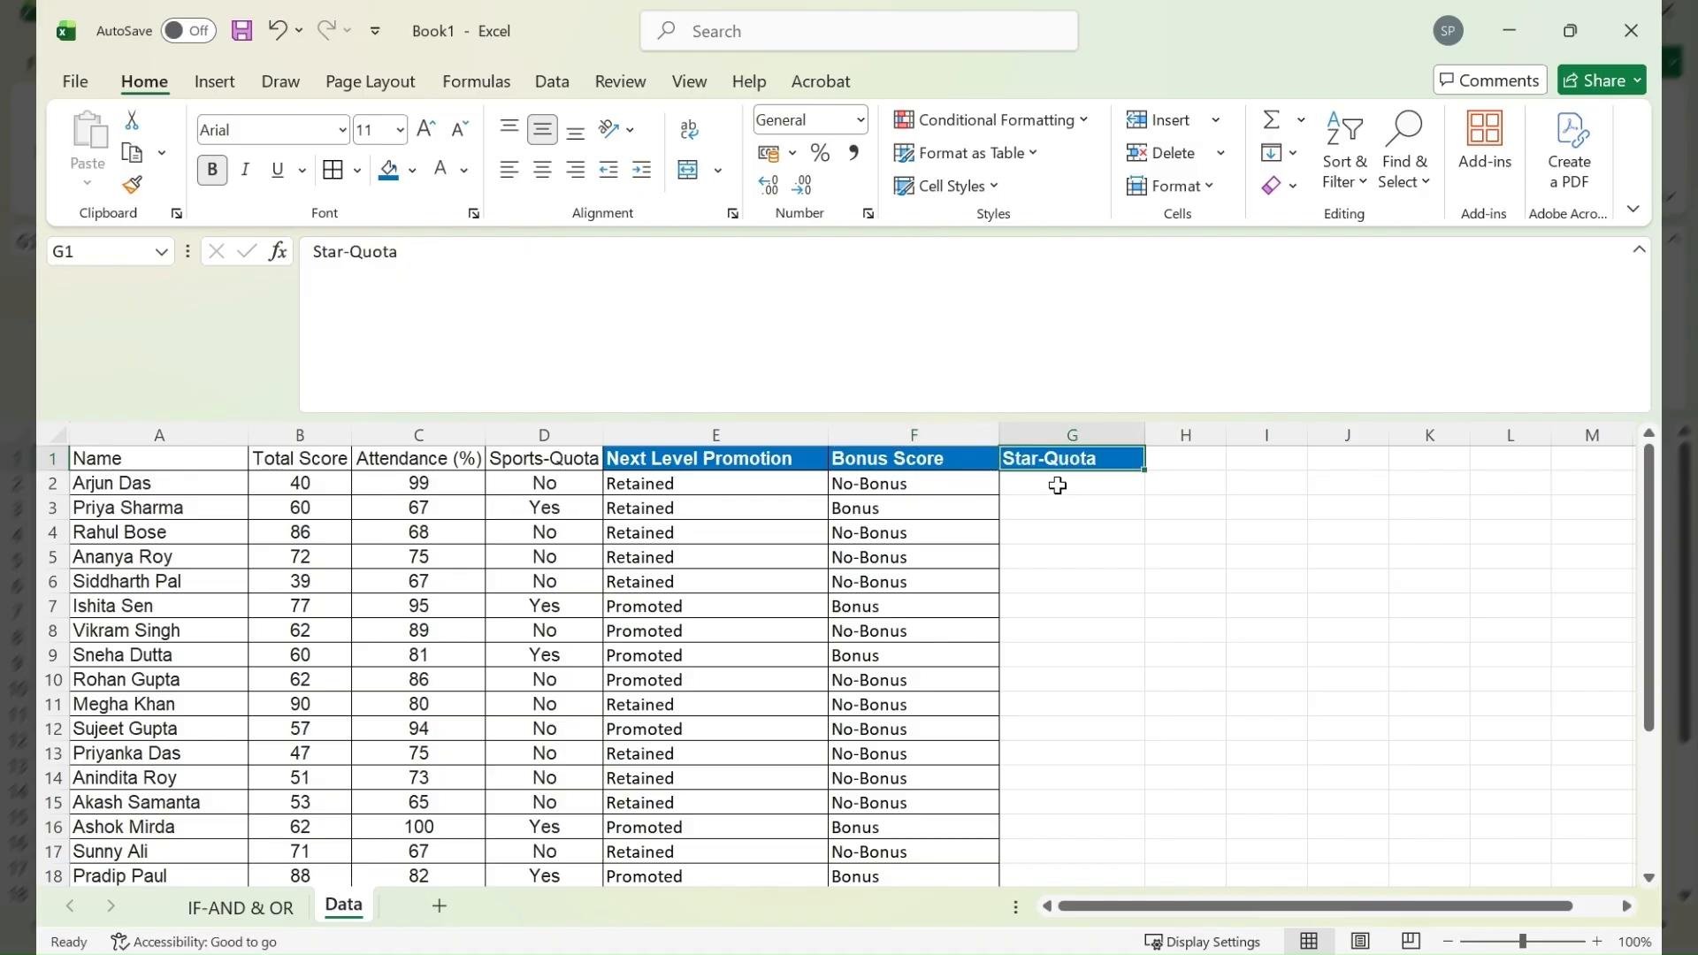
# - Start the Star-Quota formula in G2 as =IF(AND( with the first condition B2>90
pyautogui.click(1072, 486)
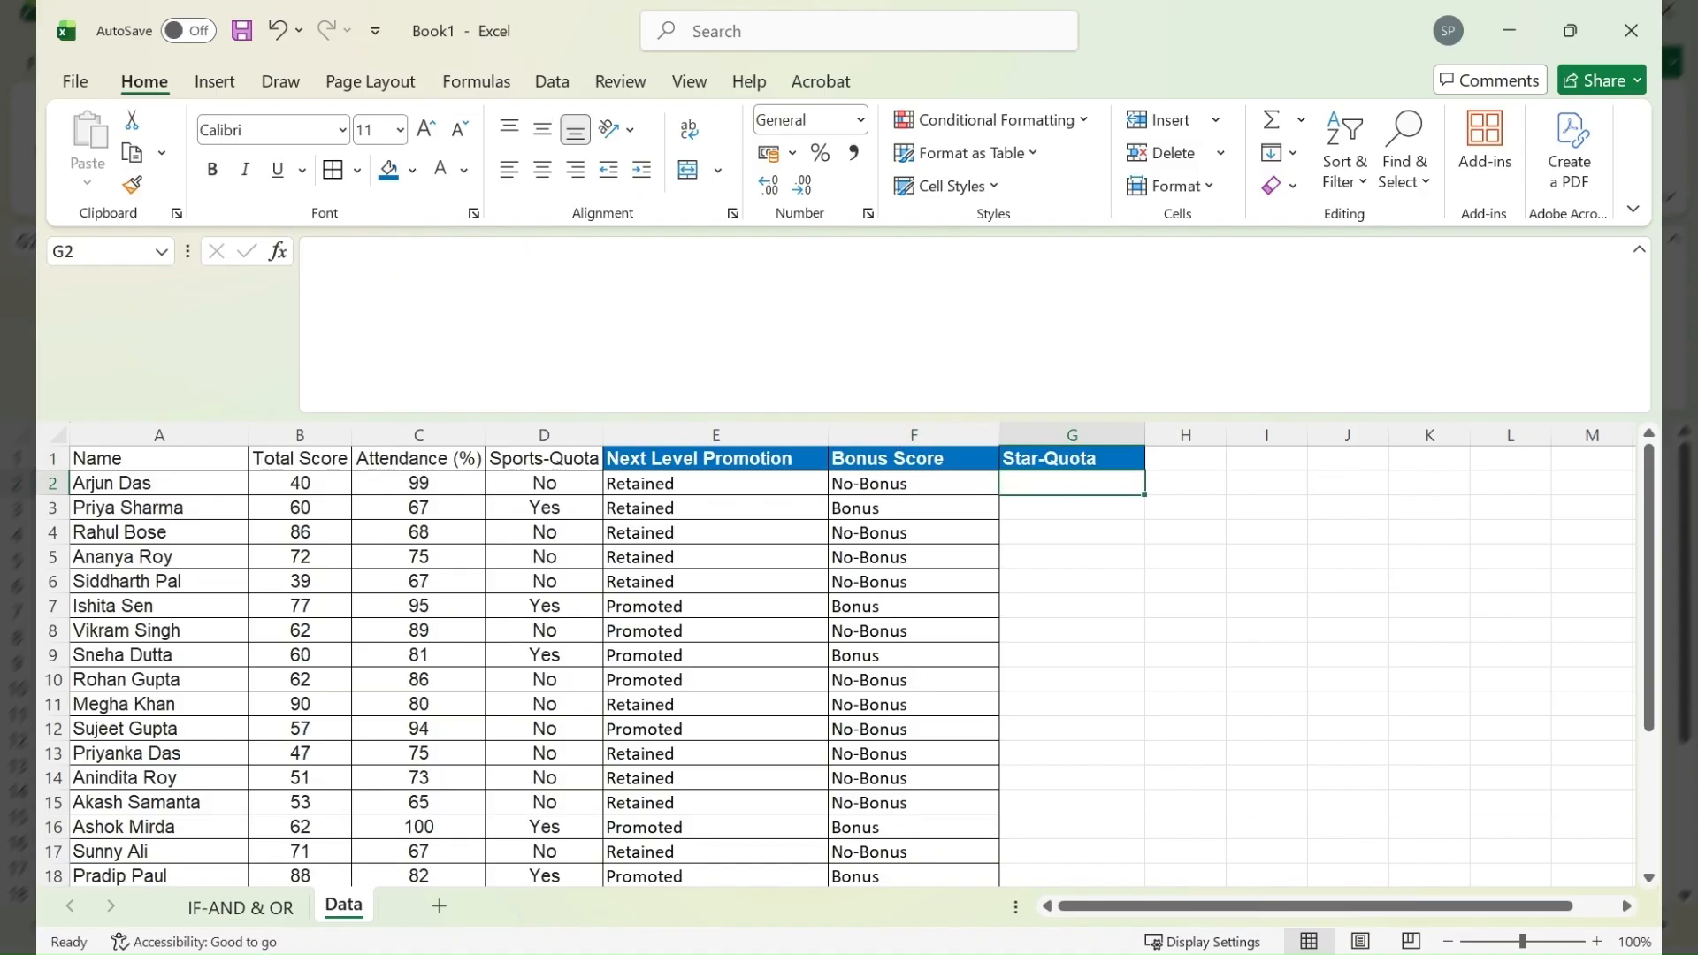
pyautogui.write('=')
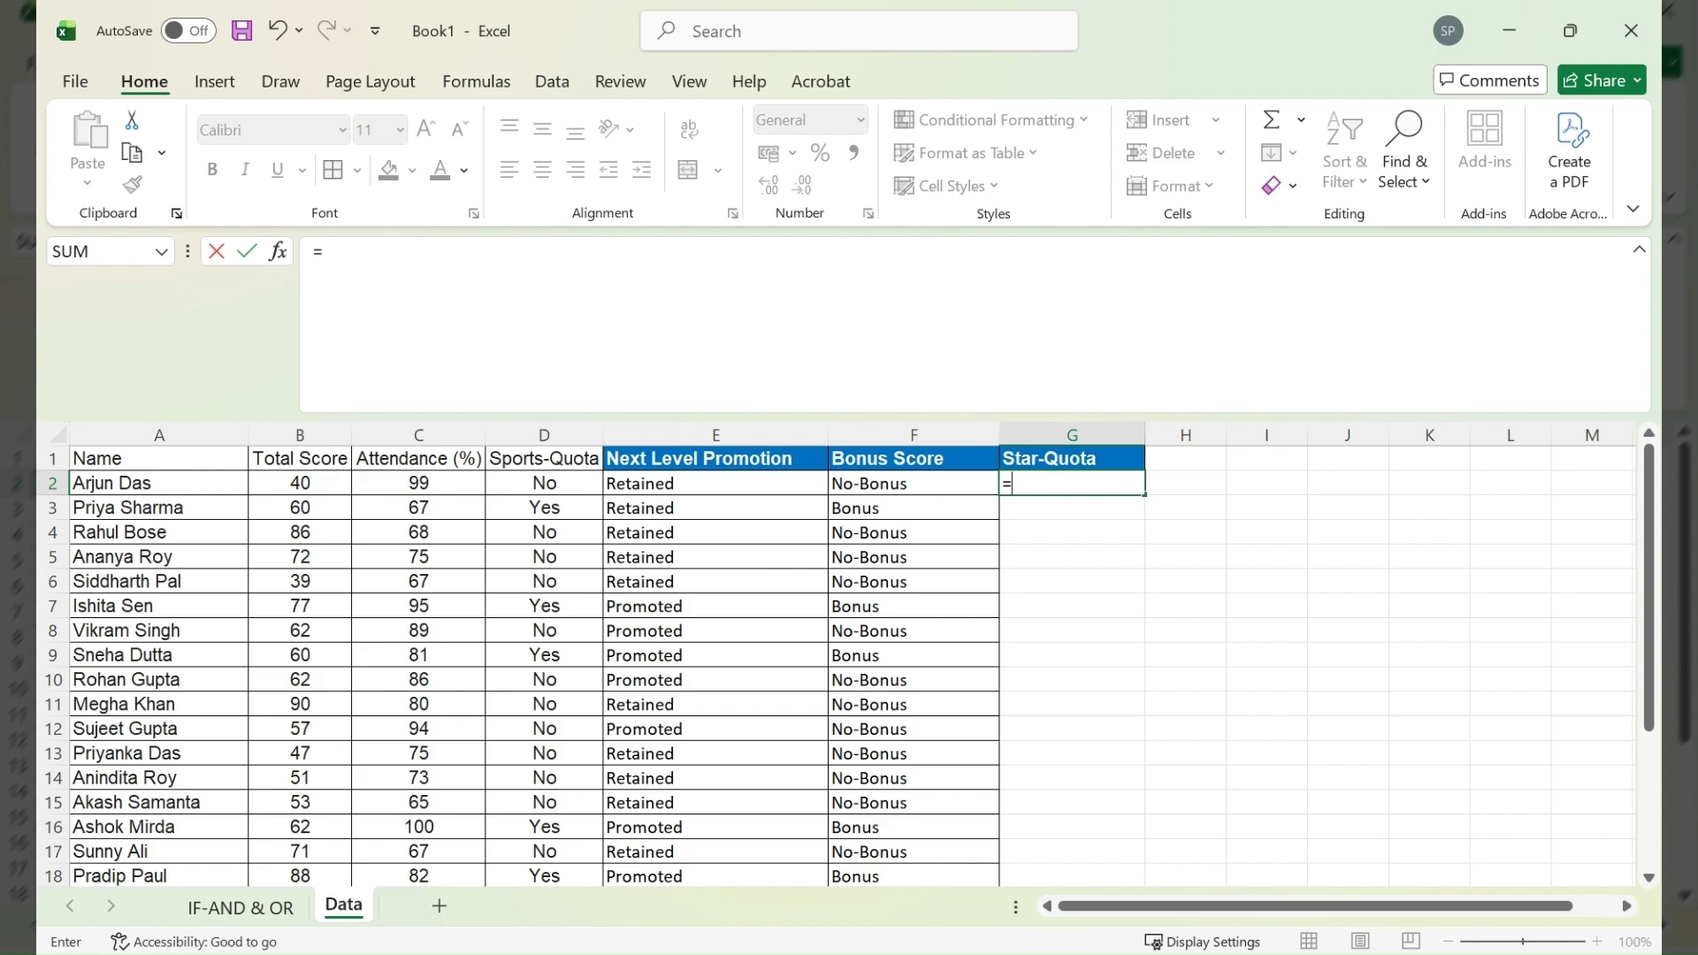
pyautogui.write('IF(AND(')
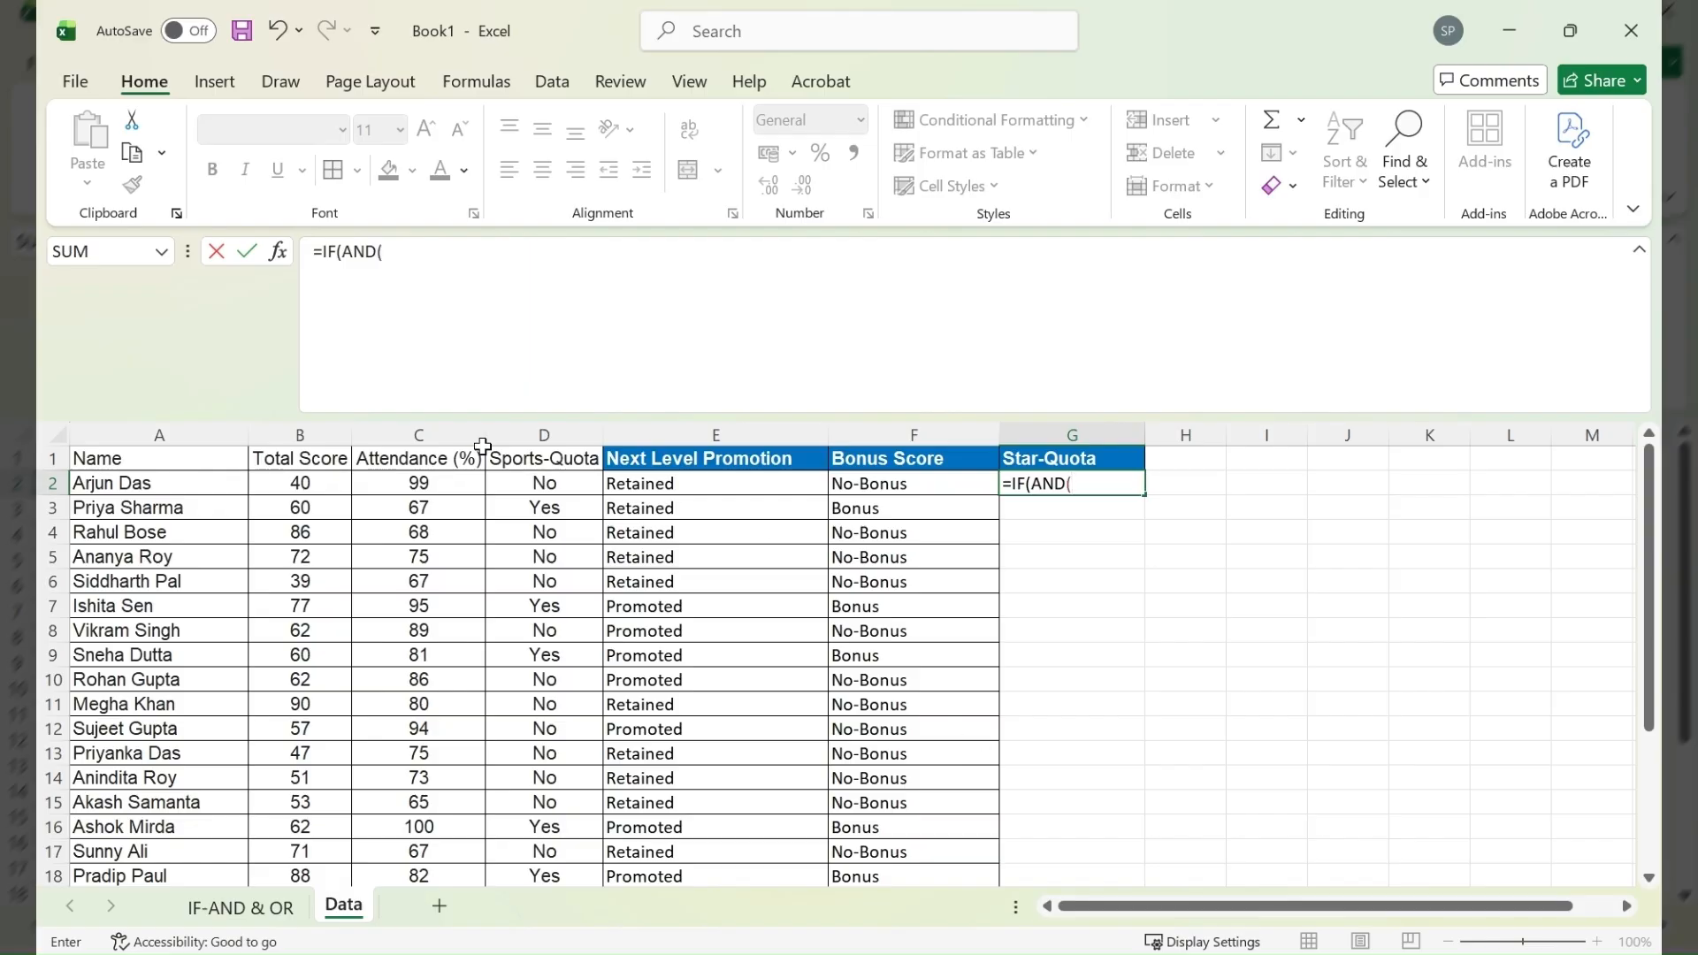
pyautogui.click(329, 489)
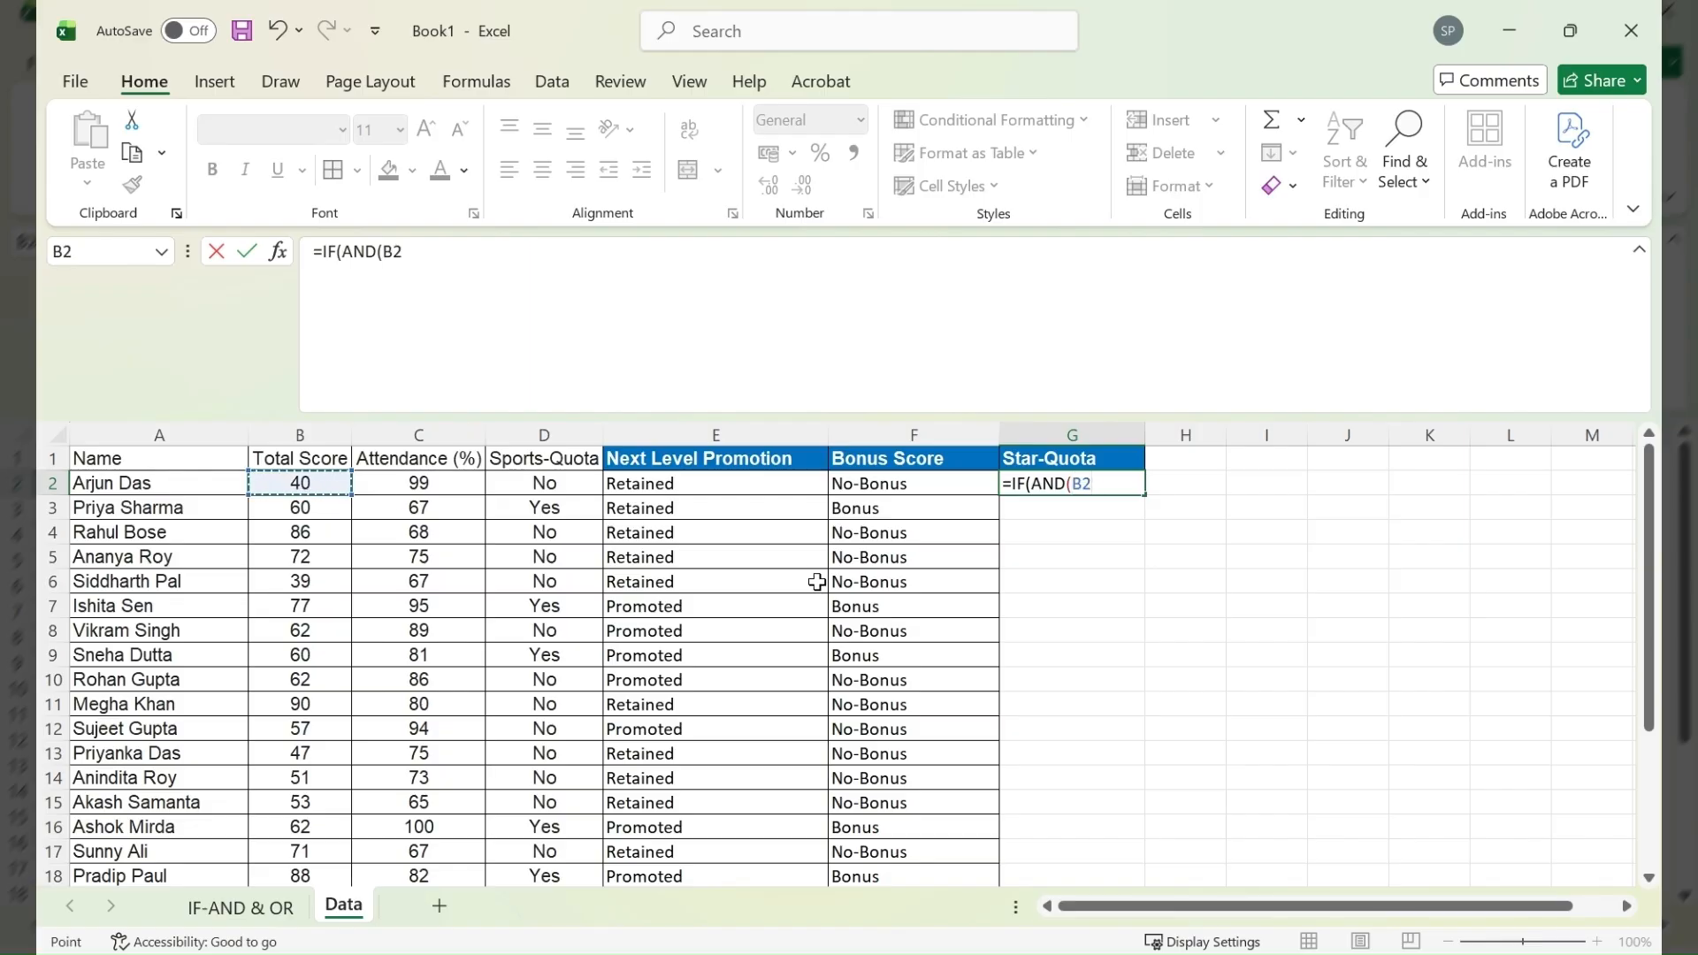
pyautogui.write('>90, OR')
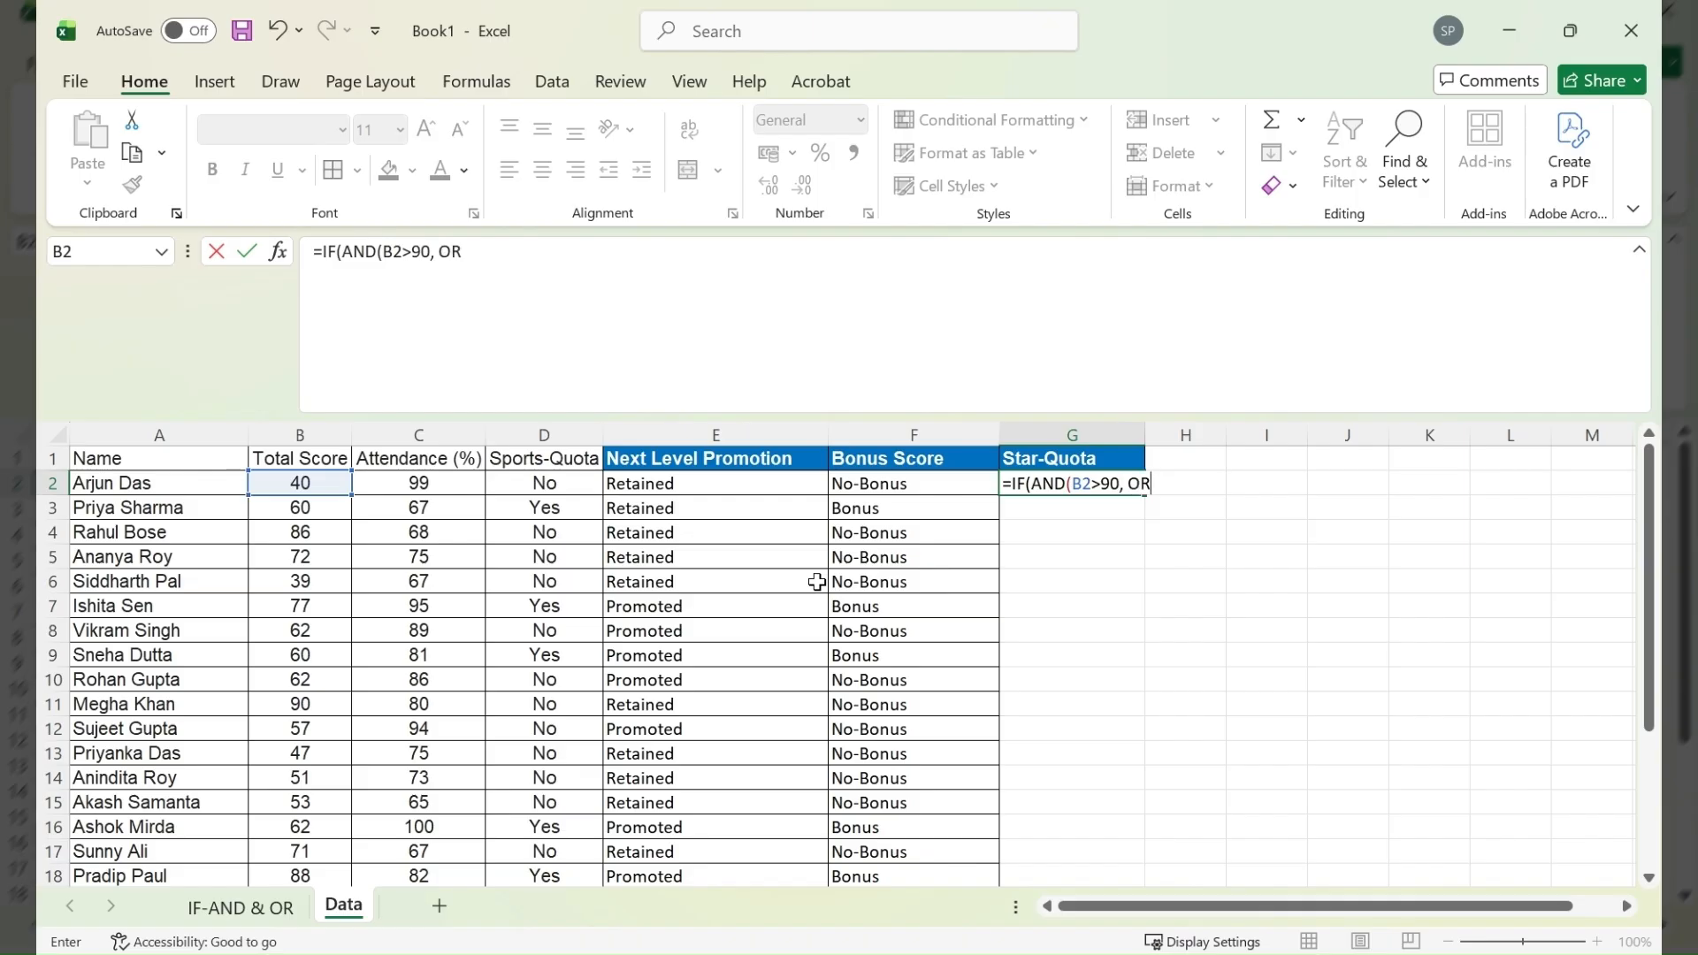
pyautogui.write('(')
# - Add a nested OR(D2="Yes", C2=100) as the second condition of the AND in the G2 formula
pyautogui.click(544, 482)
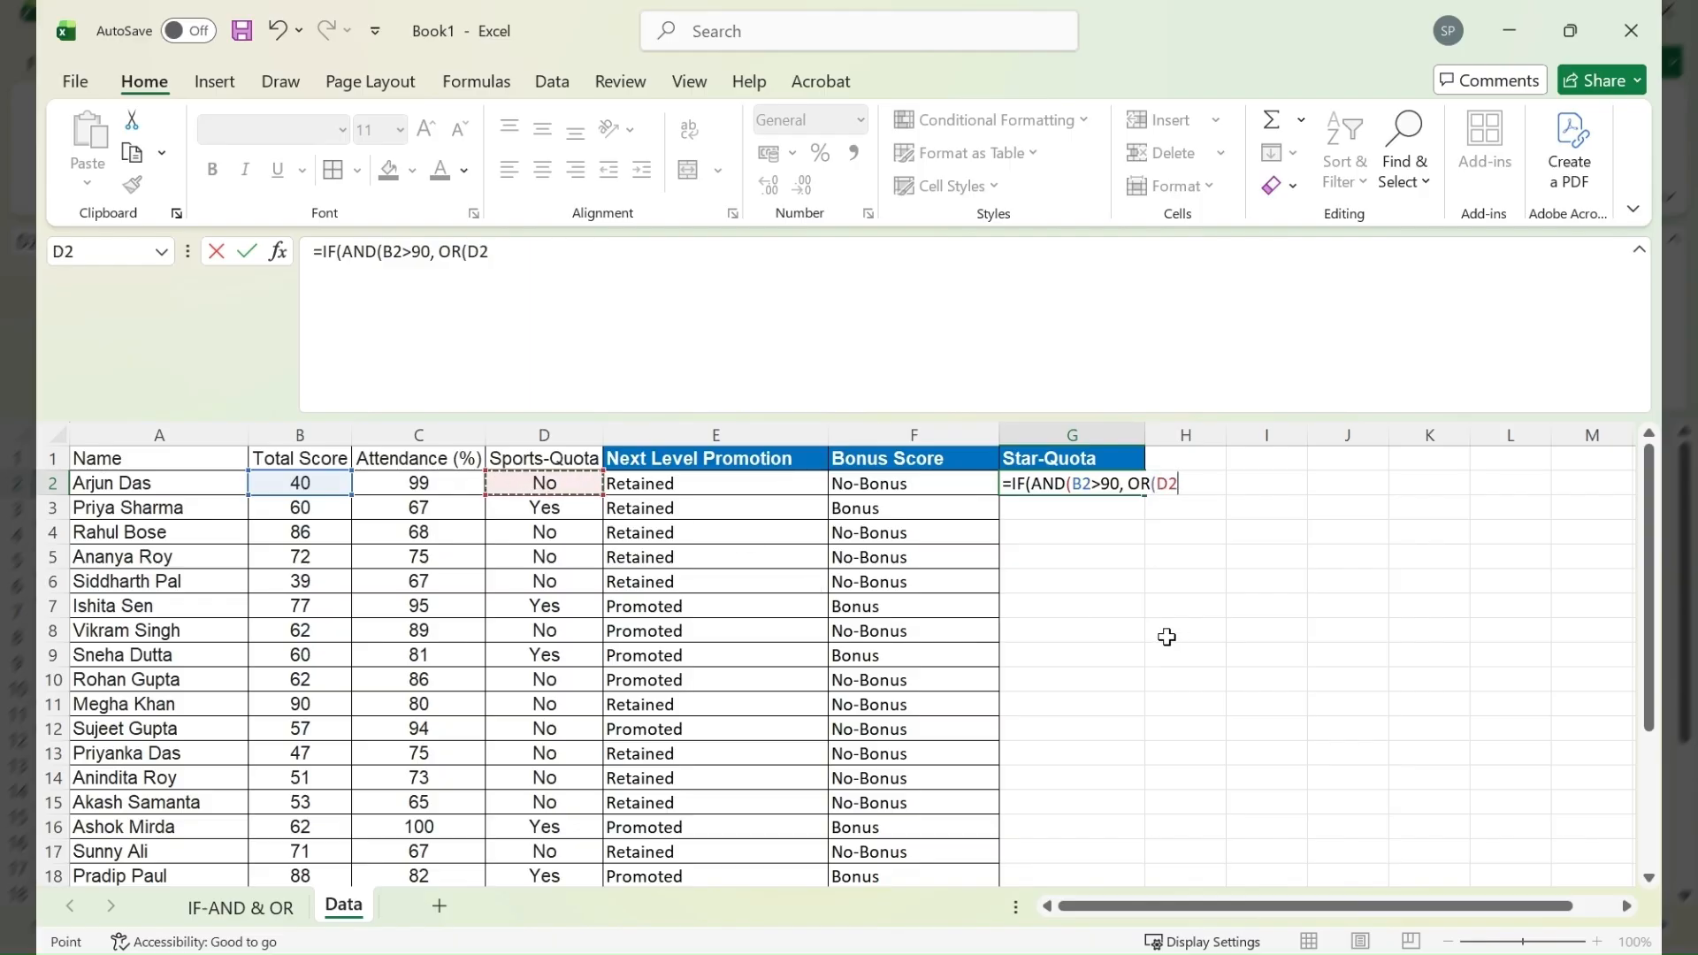
pyautogui.write('="Yes",')
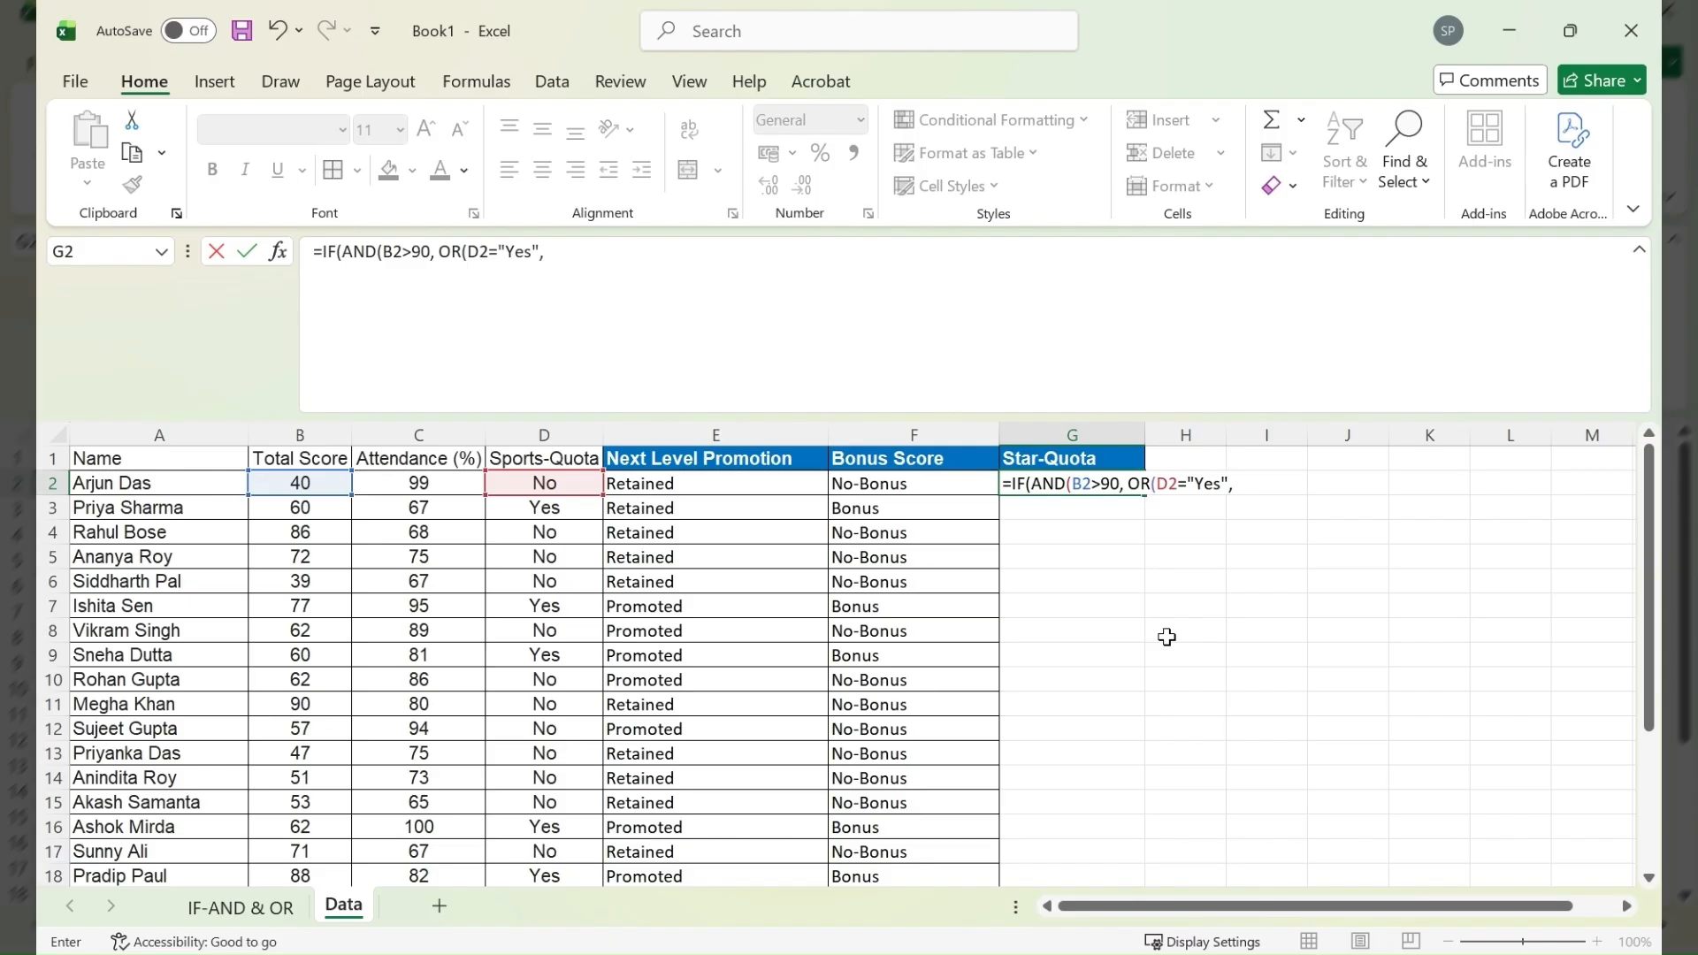
pyautogui.click(395, 483)
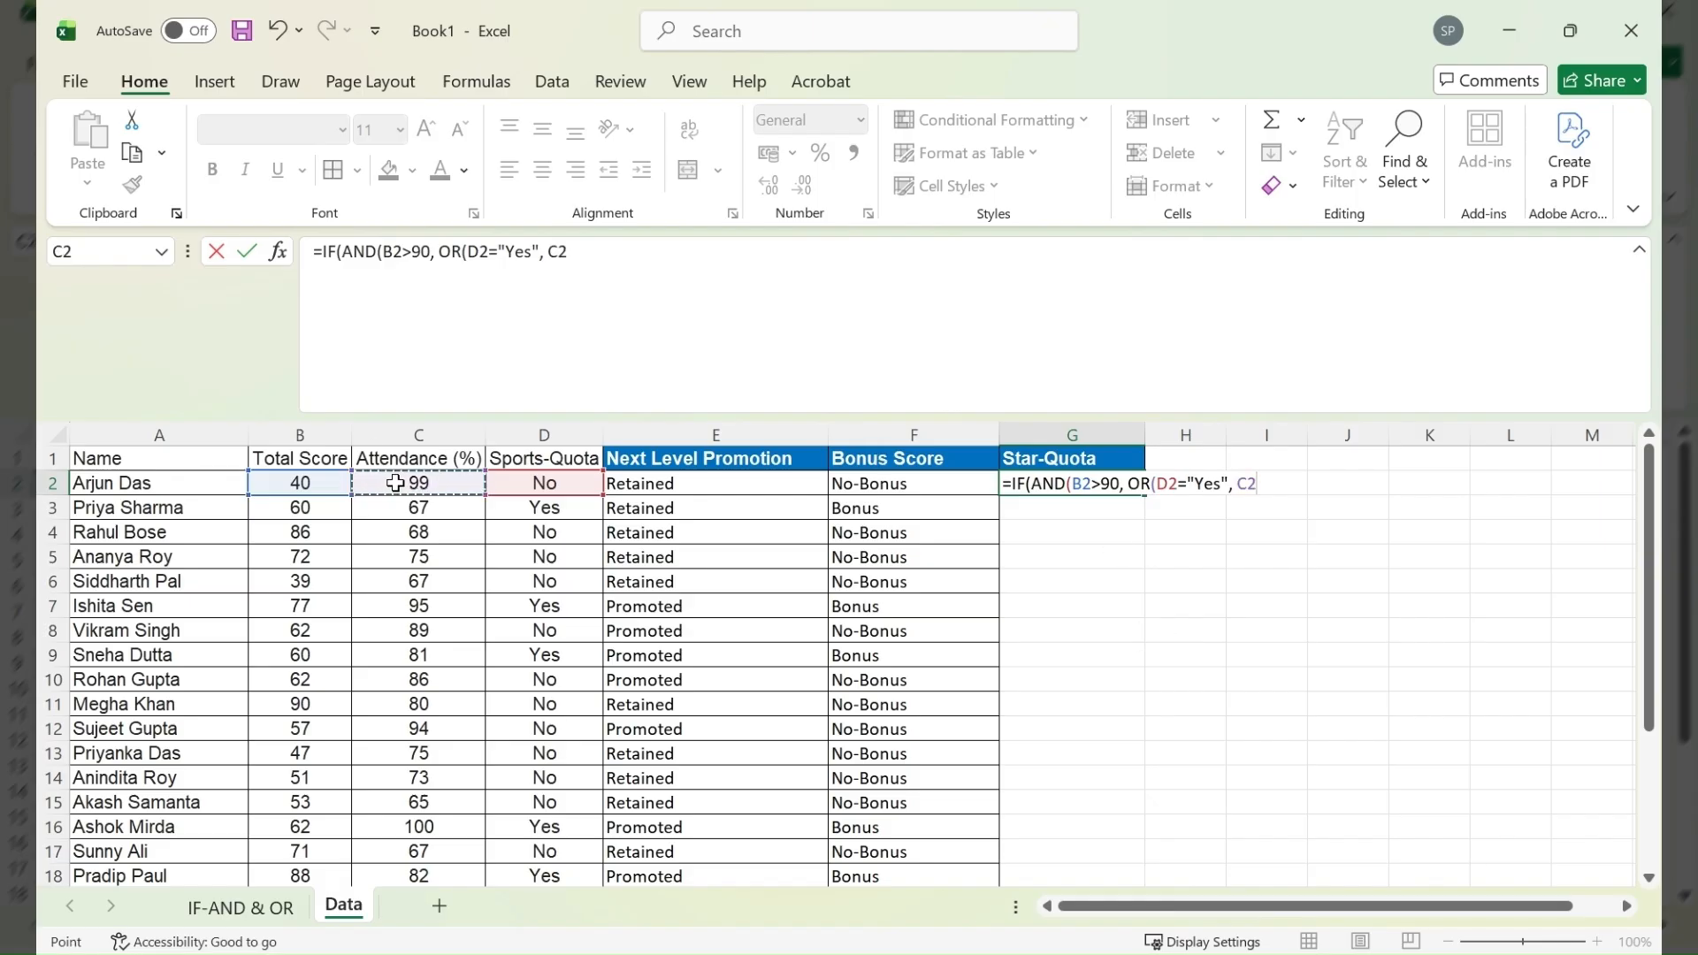
pyautogui.write('=100)),"Superstar')
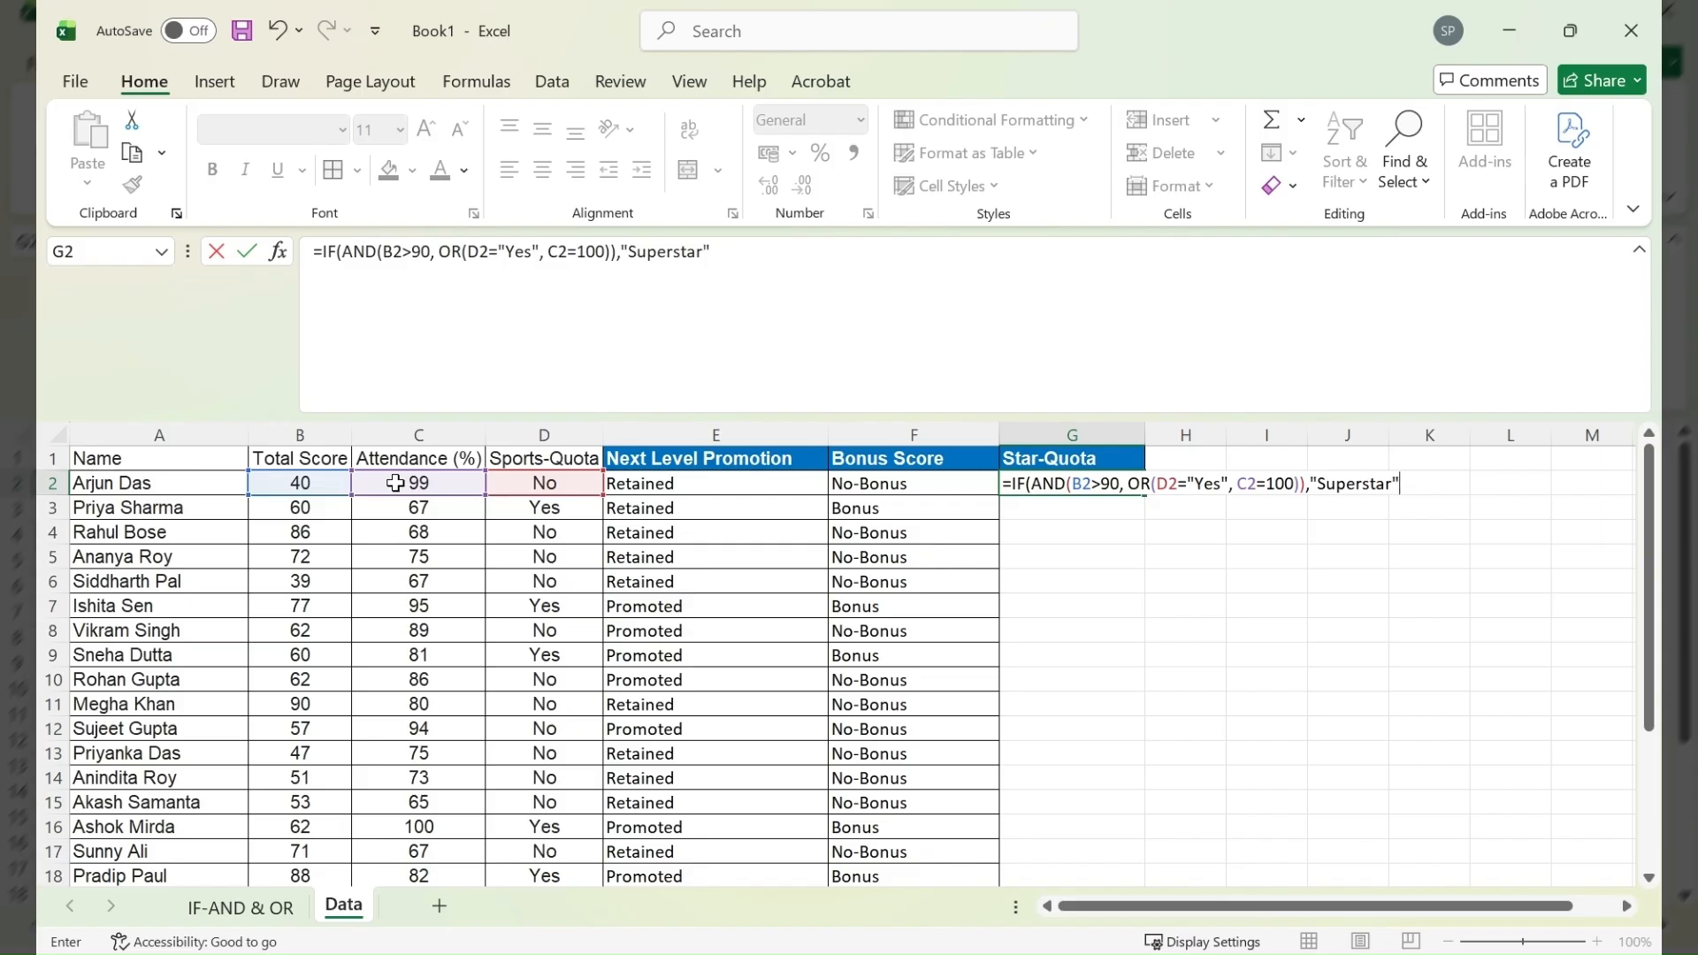
pyautogui.write('", "Standard")')
# - Complete the G2 formula with the results "Superstar" and "Standard", and fill it down the Star-Quota column
pyautogui.press('Return')
# - Set the Total Score in B7 to 98 and check the Star-Quota formula in G7
pyautogui.click(307, 604)
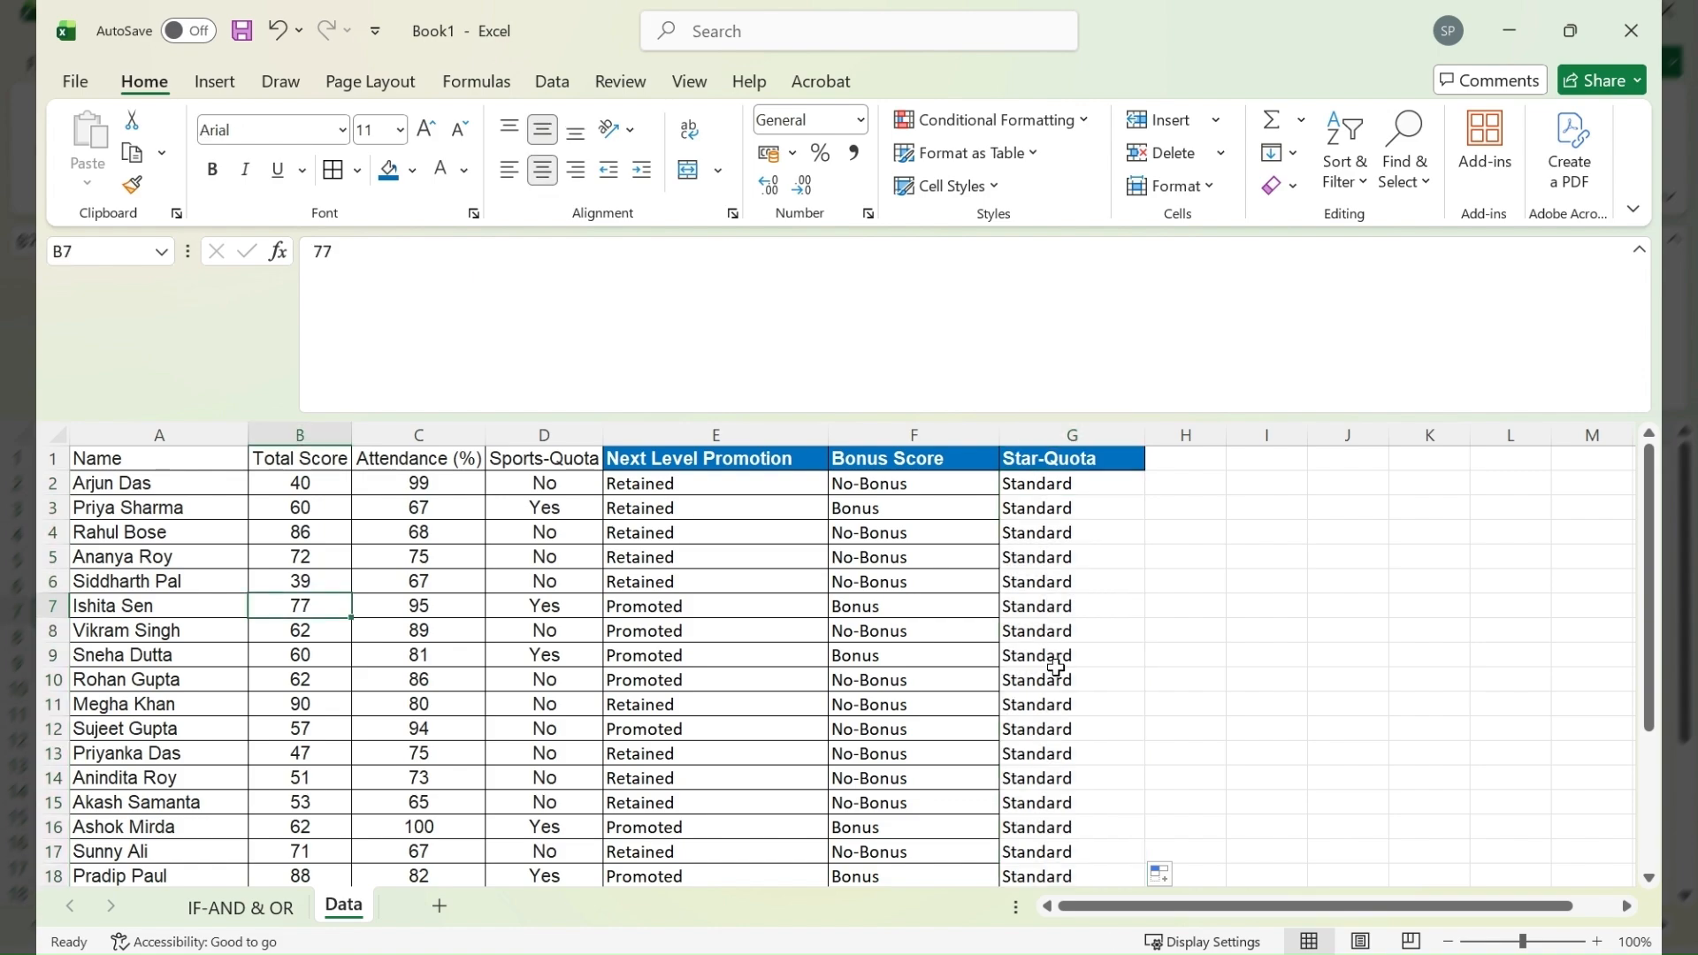
pyautogui.write('98')
pyautogui.press('Return')
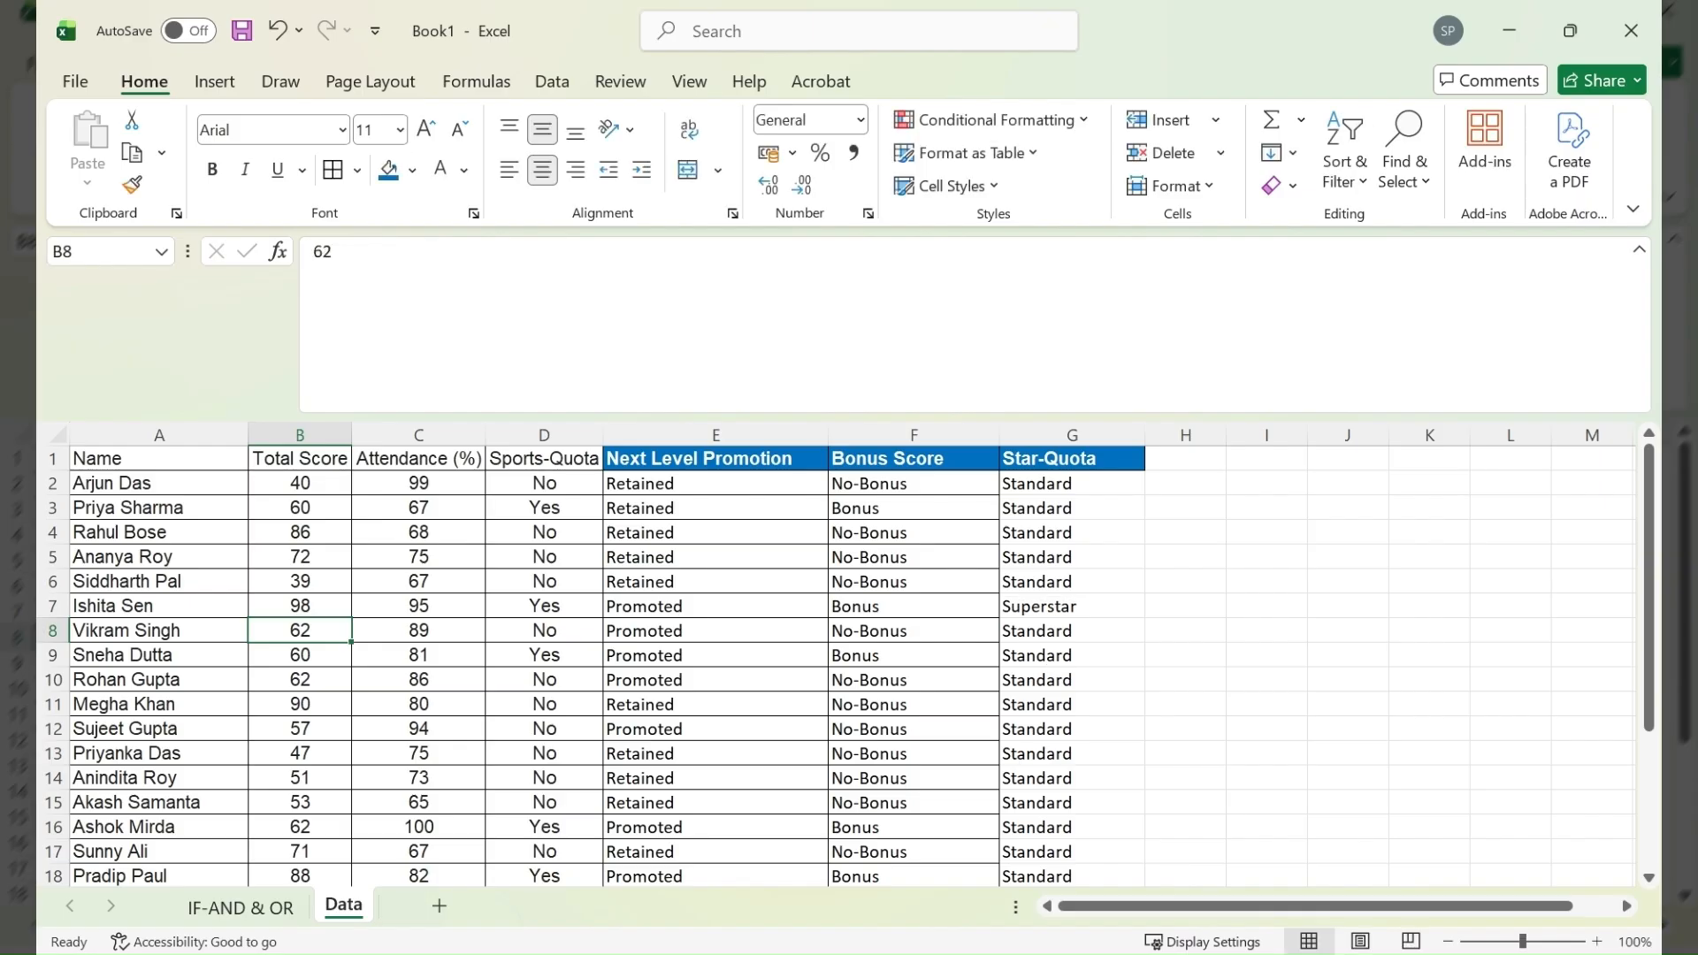
pyautogui.click(1045, 608)
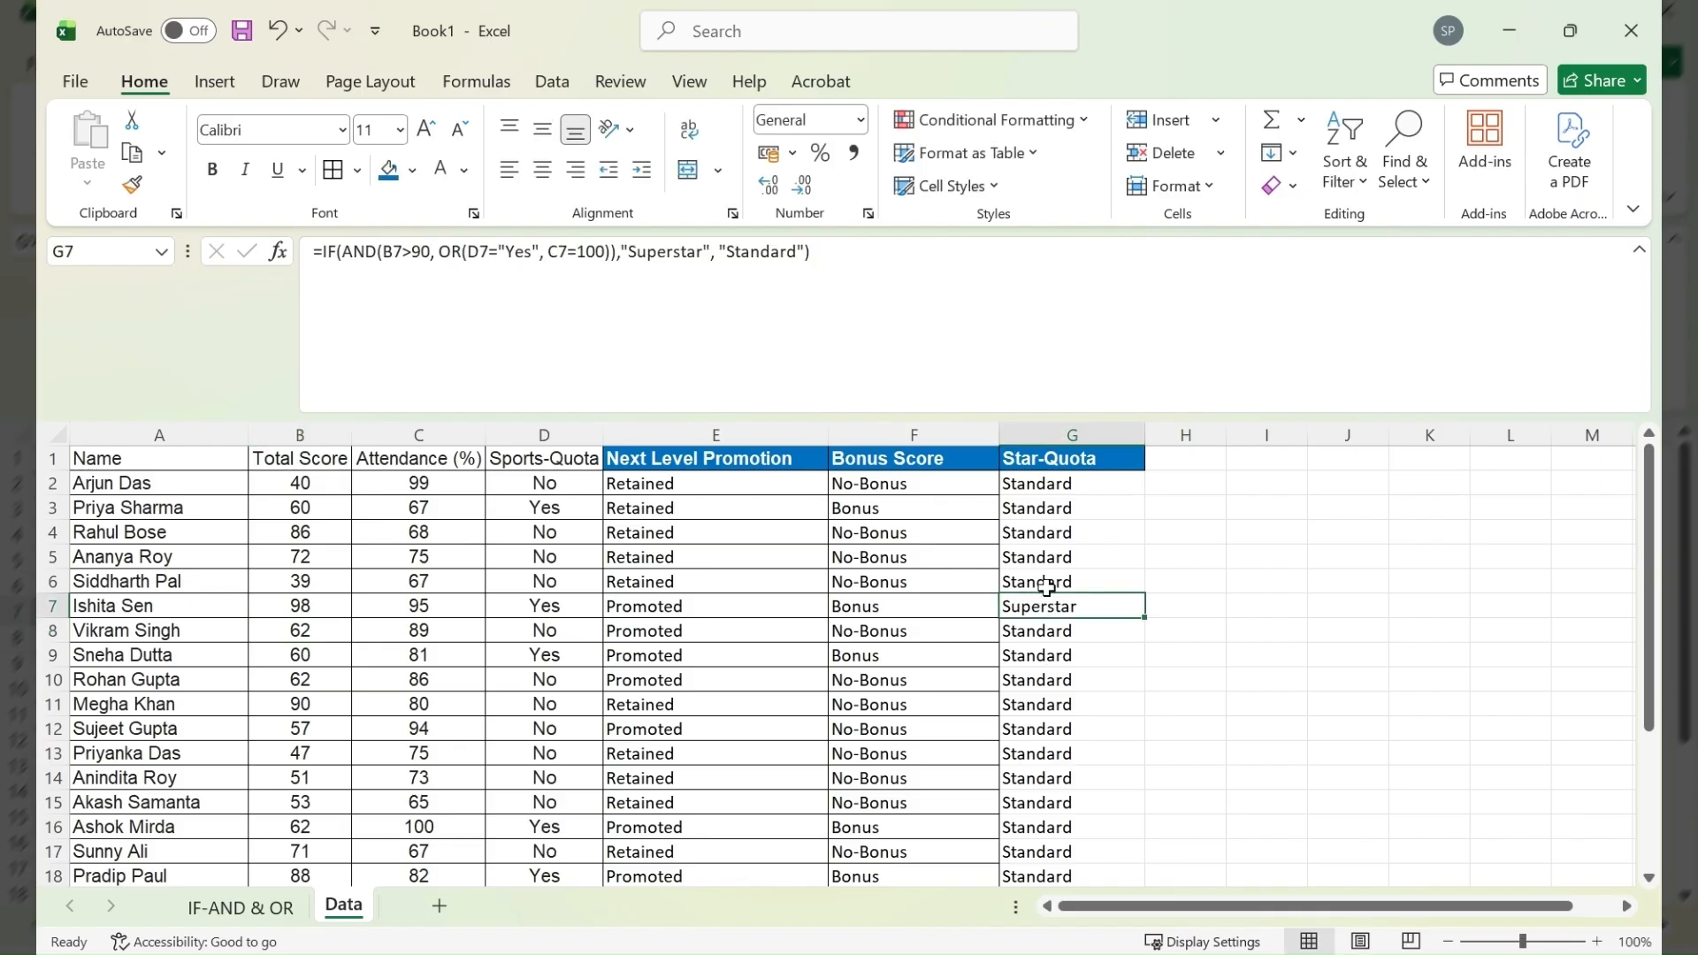
# - Select the Star-Quota results from G2 down past the last student row
pyautogui.moveTo(1057, 487); pyautogui.dragTo(1067, 849)
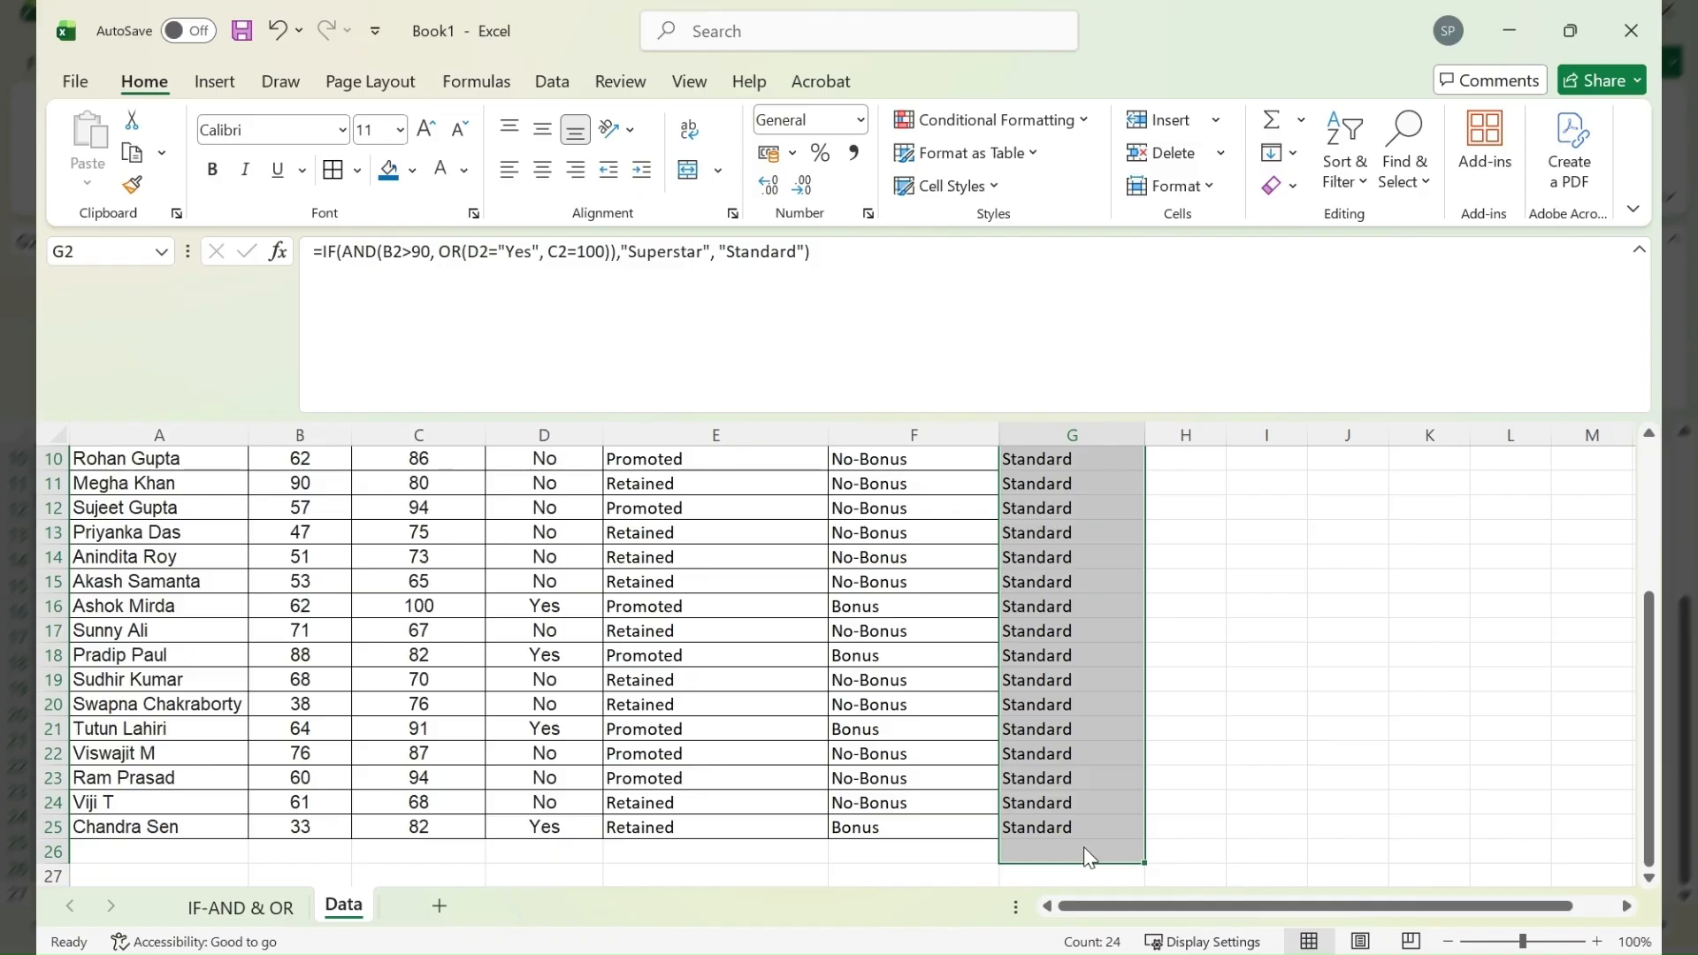
pyautogui.scroll(3, 1084, 846)
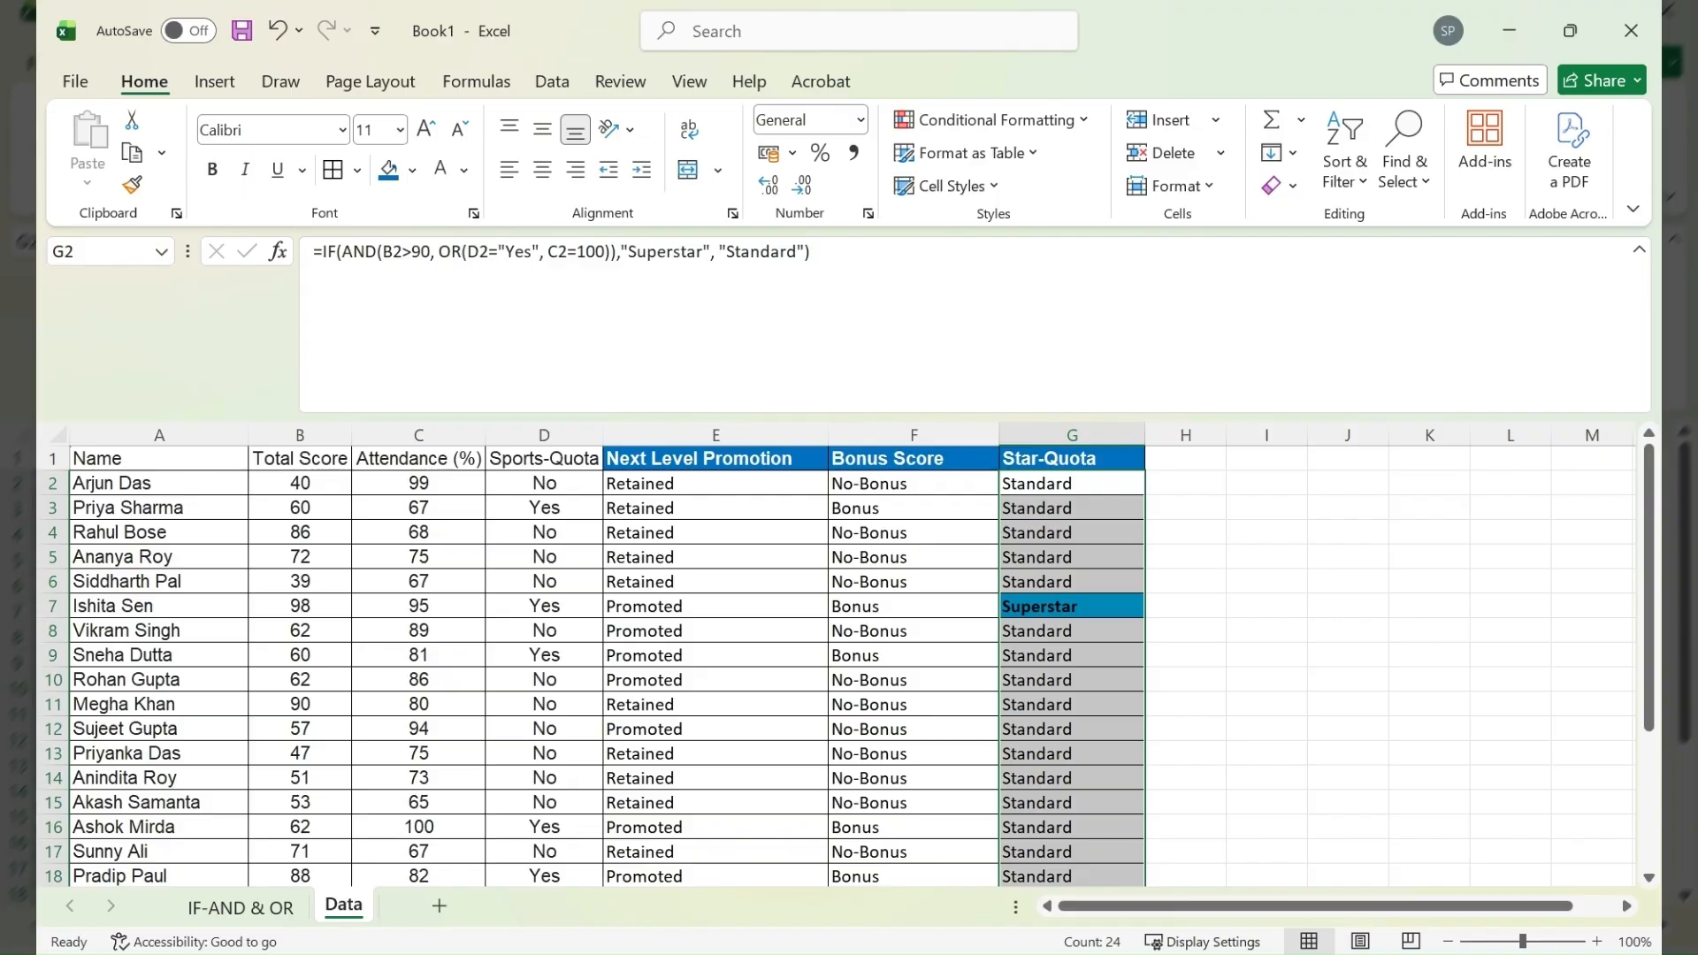